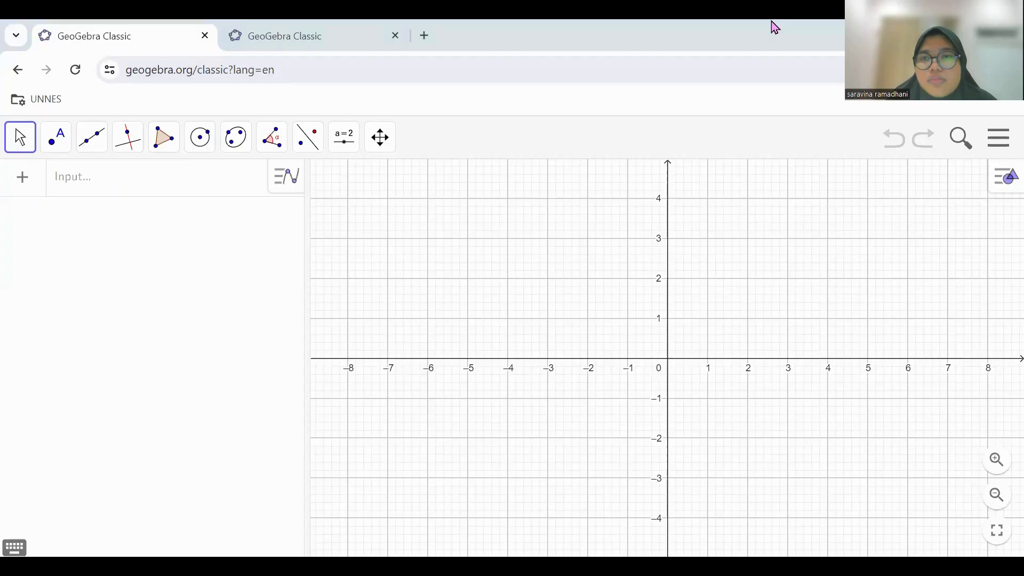
# Step: Enter the equation x + 2y = 30 as the first algebra entry
pyautogui.click(191, 187)
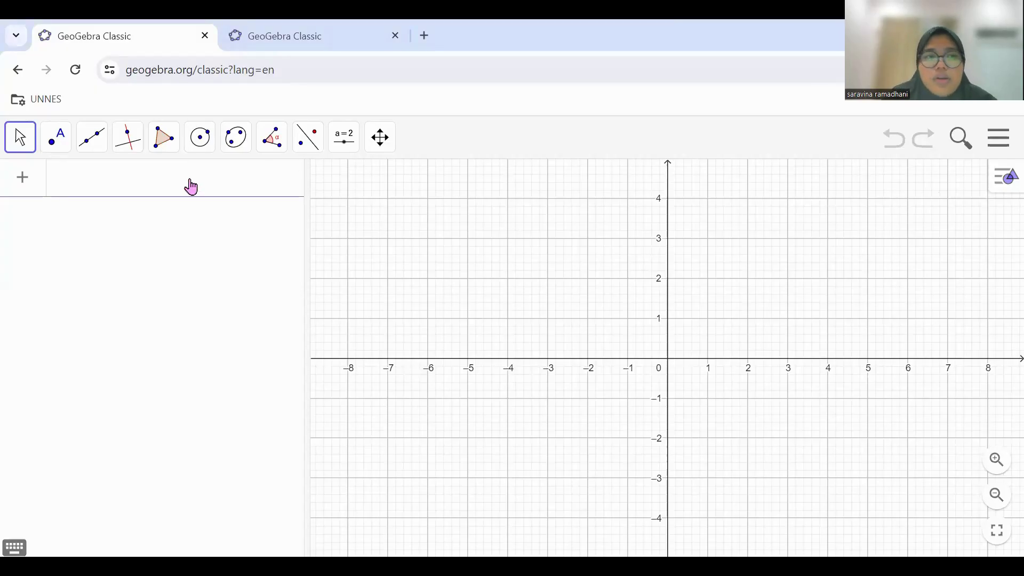
pyautogui.write('x + 2y')
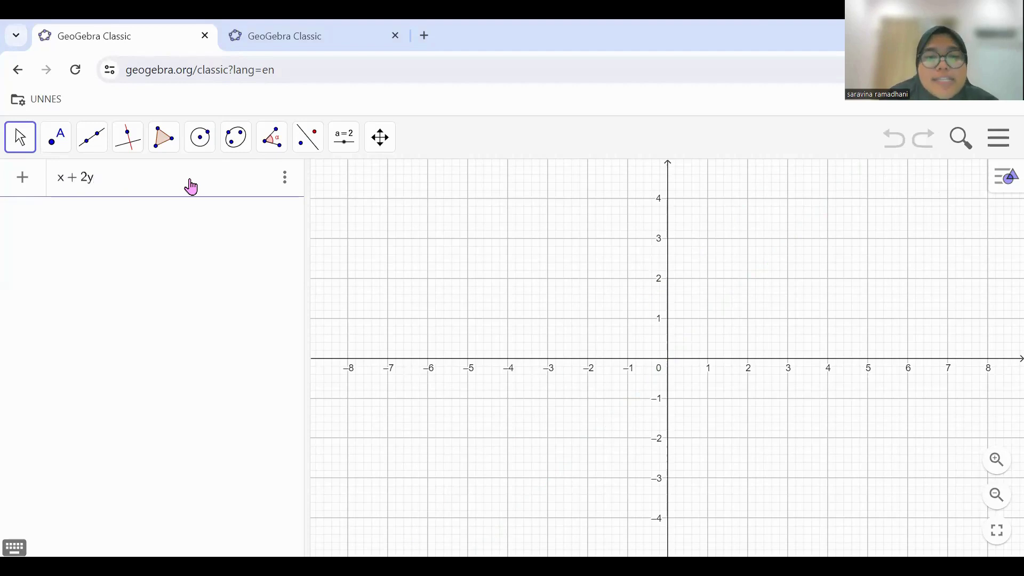
pyautogui.write('=30')
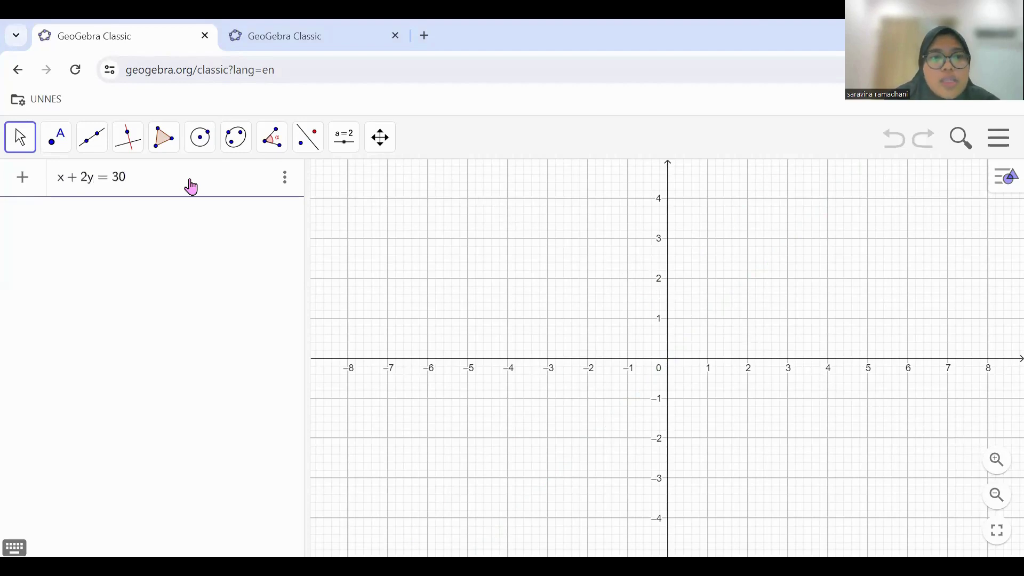
pyautogui.press('Return')
# Step: Add the vertical line x = 10 and the horizontal line y = 15 as separate entries
pyautogui.write('x')
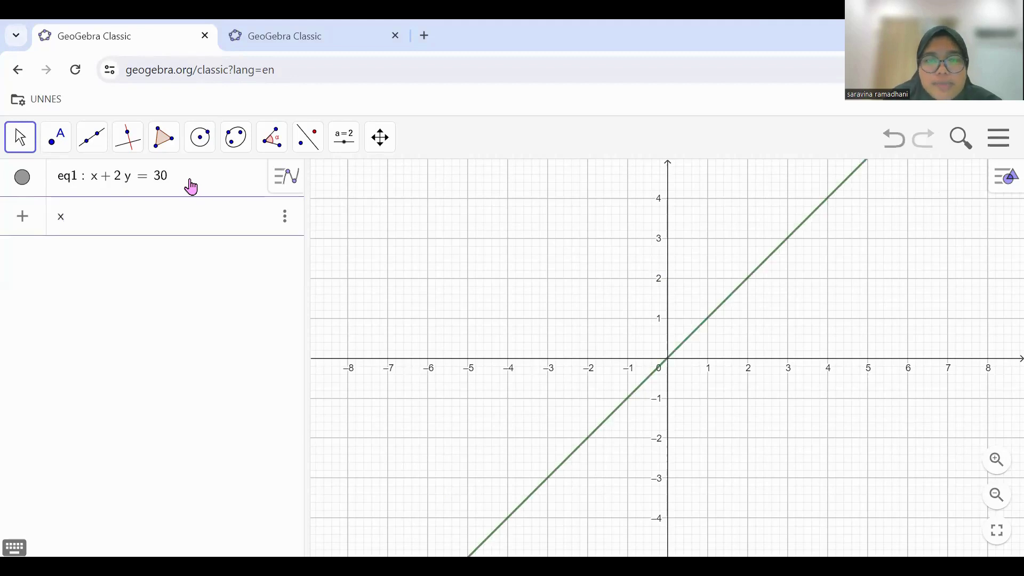
pyautogui.write(' = 10')
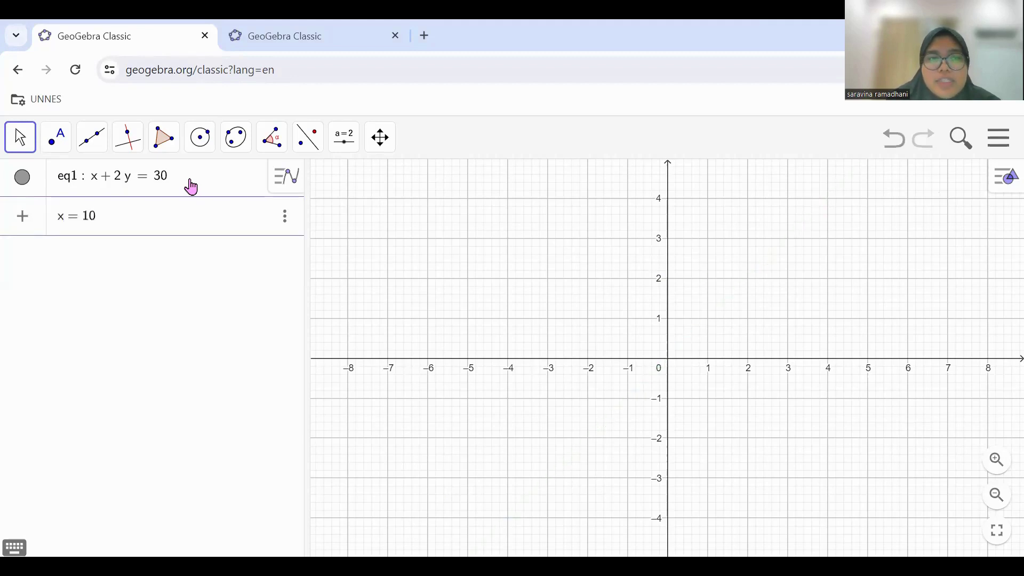
pyautogui.press('Return')
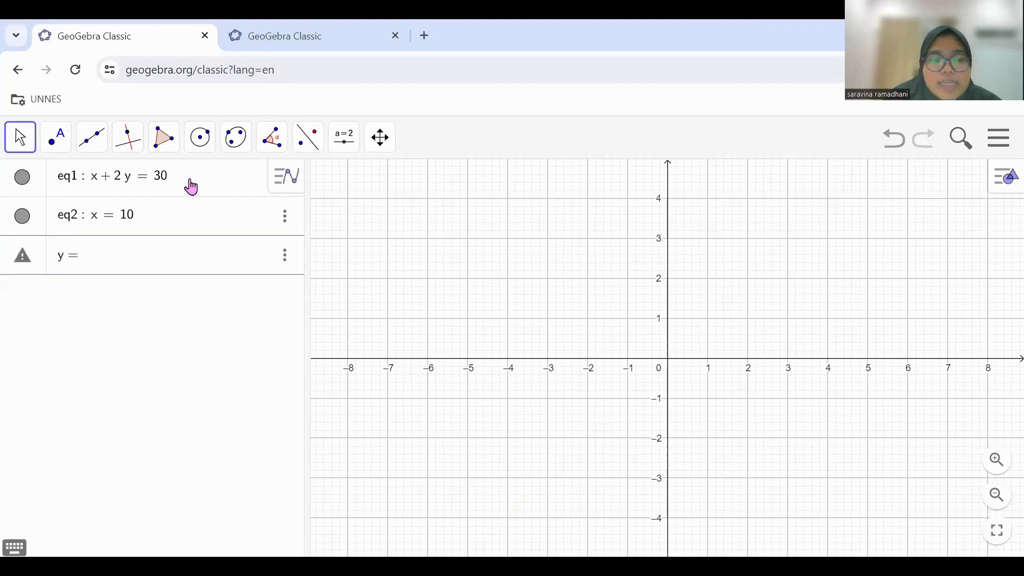
pyautogui.write('y = 15')
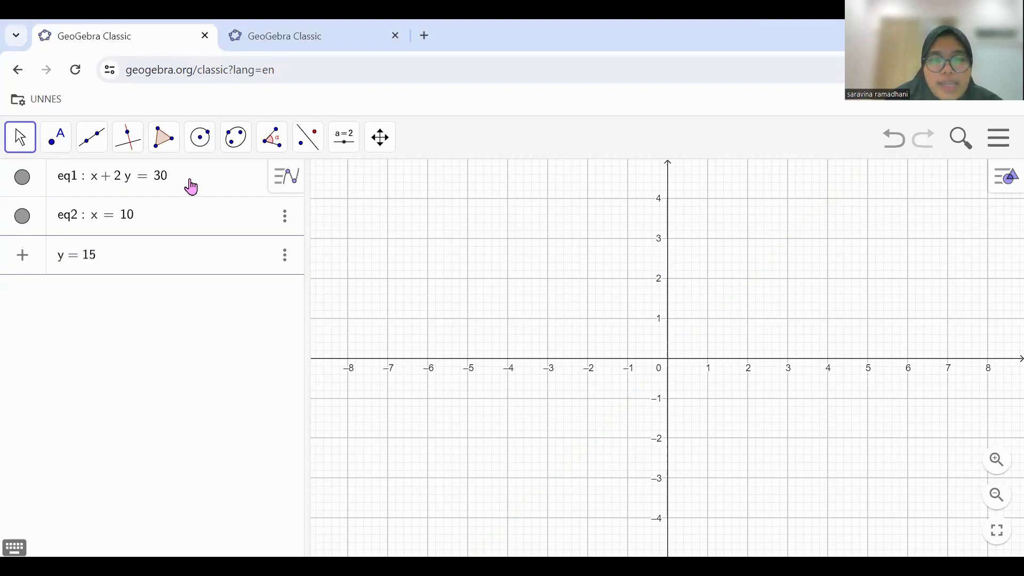
pyautogui.press('Return')
# Step: Rename the line y = 15 to eq3 in its object settings
pyautogui.click(289, 256)
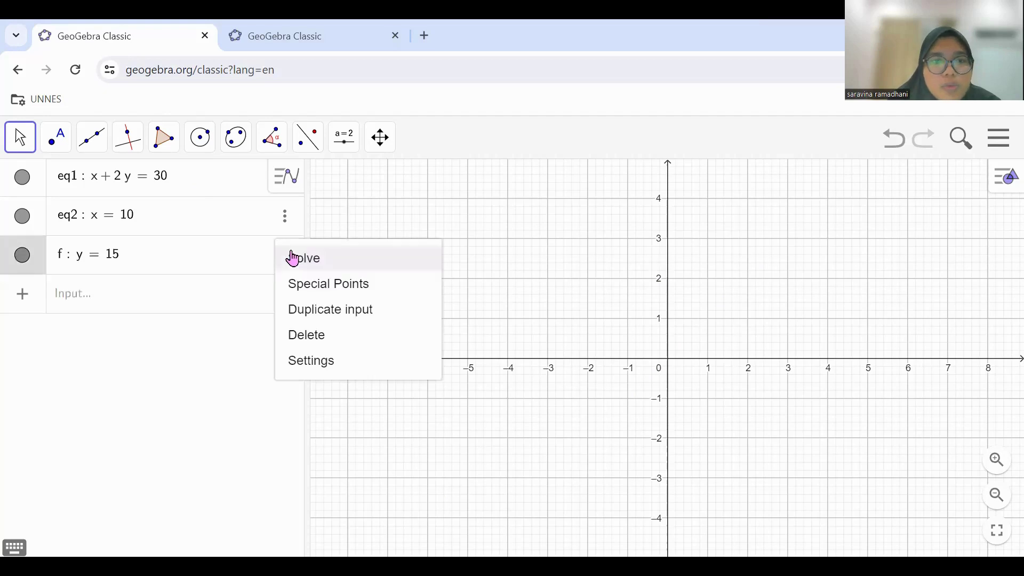
pyautogui.click(312, 361)
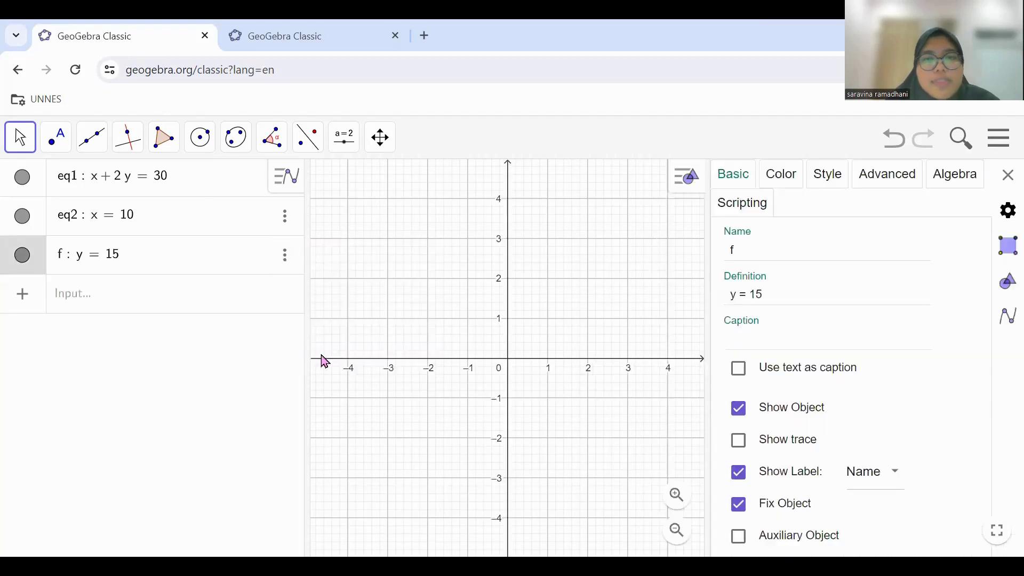
pyautogui.moveTo(805, 247); pyautogui.dragTo(710, 252)
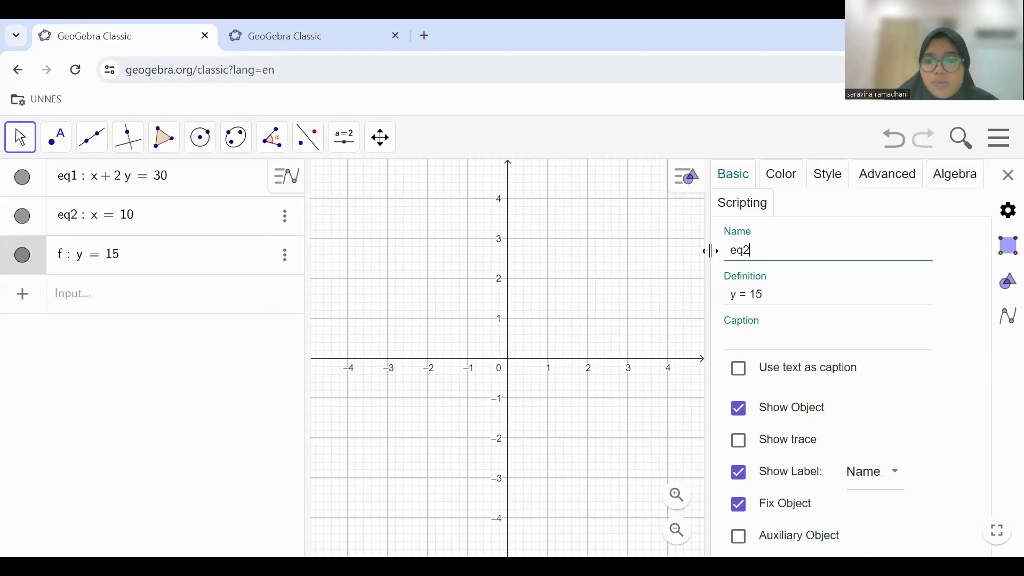
pyautogui.press('Return')
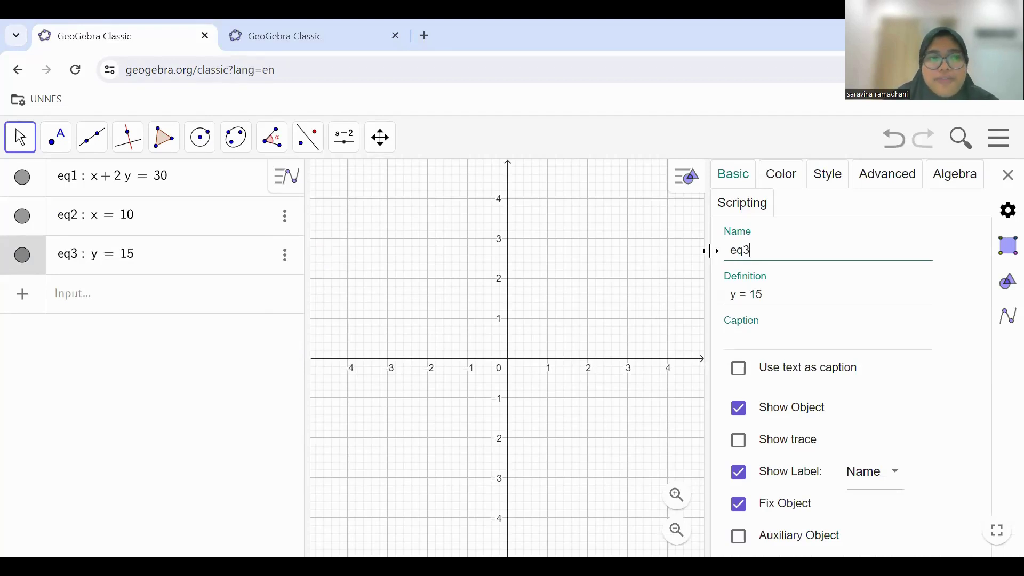
# Step: Start a new algebra entry with x and close the settings view
pyautogui.click(104, 299)
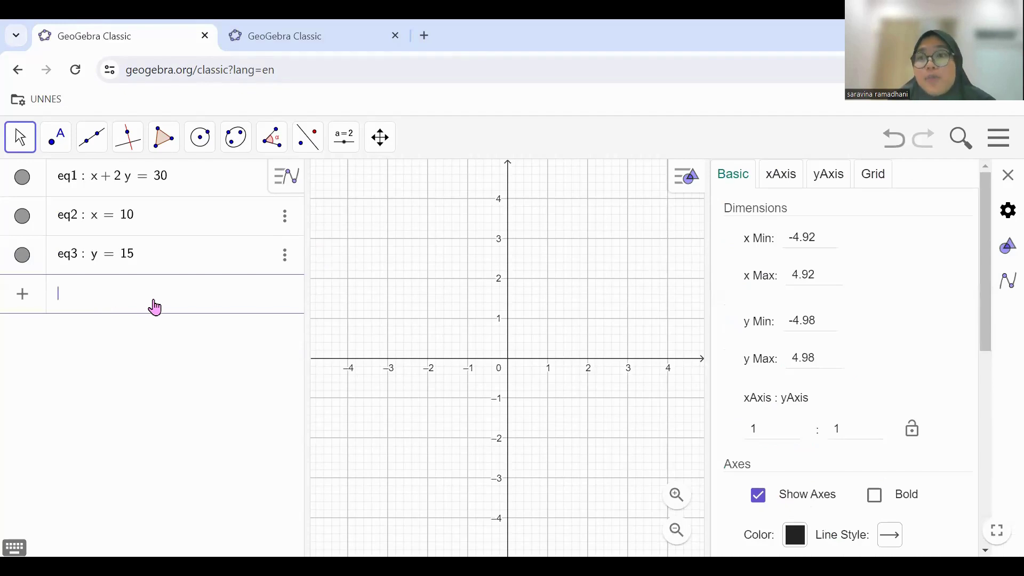
pyautogui.write('x+')
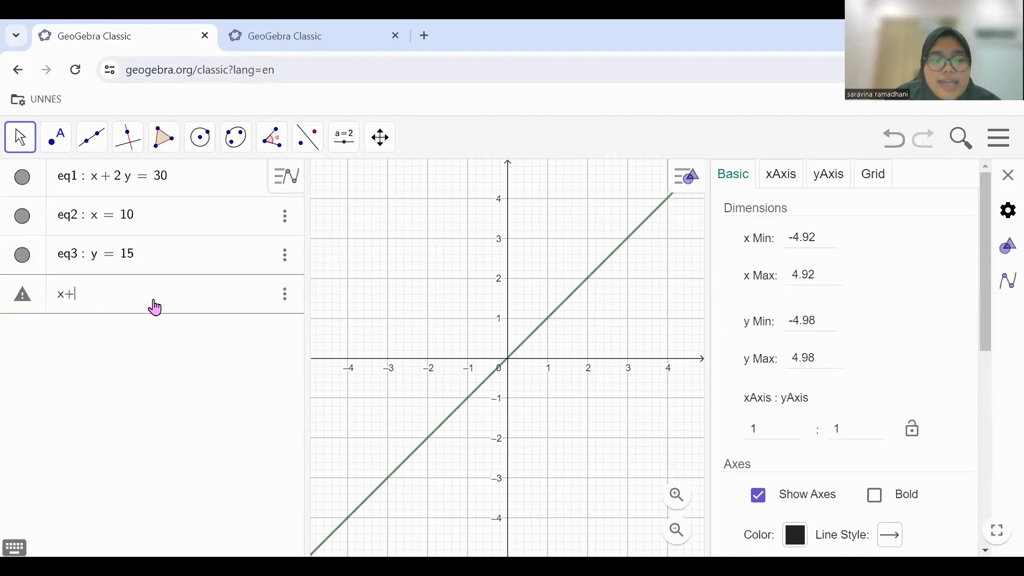
pyautogui.click(681, 204)
pyautogui.click(1008, 175)
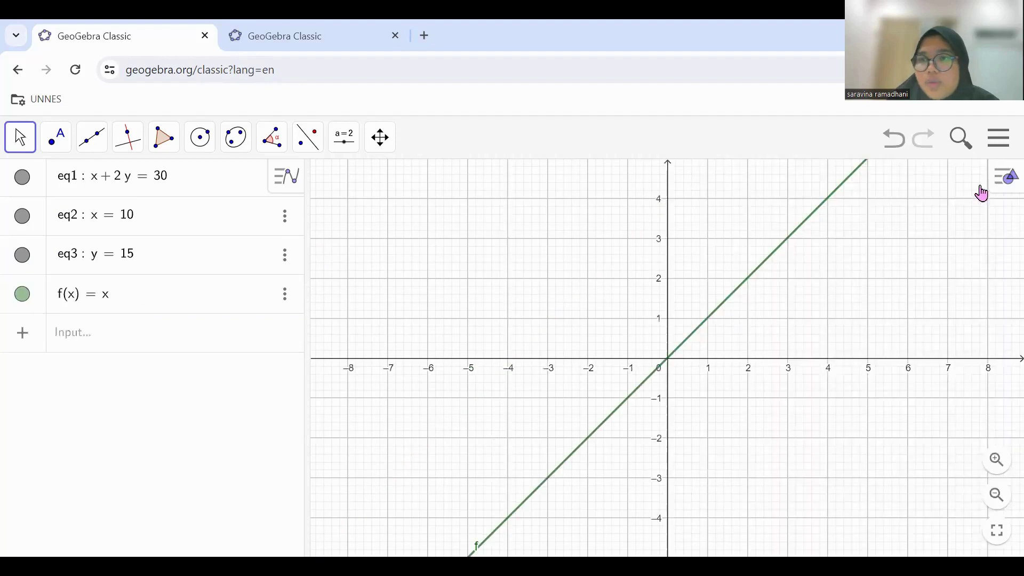
# Step: Replace the content of the f(x) = x entry with the inequality x + 2y ≤ 30
pyautogui.click(193, 340)
pyautogui.click(145, 300)
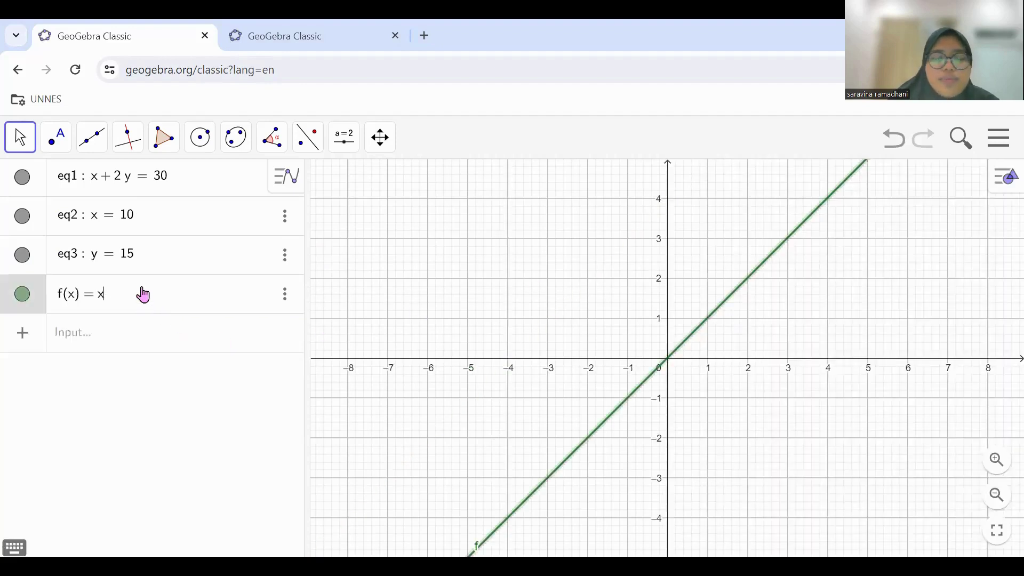
pyautogui.press('BackSpace')
pyautogui.press('BackSpace')
pyautogui.press('BackSpace')
pyautogui.press('BackSpace')
pyautogui.press('BackSpace')
pyautogui.press('BackSpace')
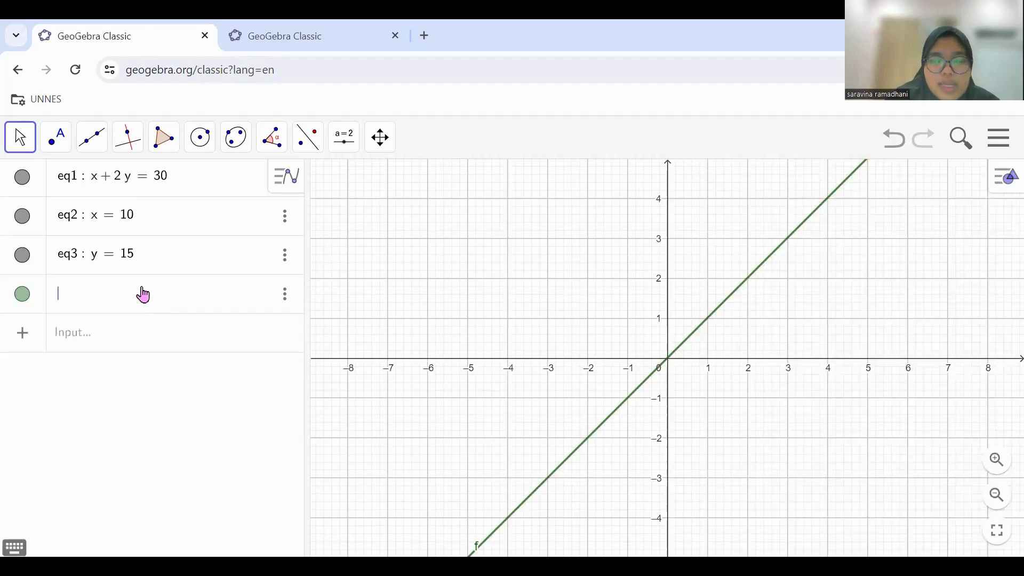
pyautogui.write('x+2')
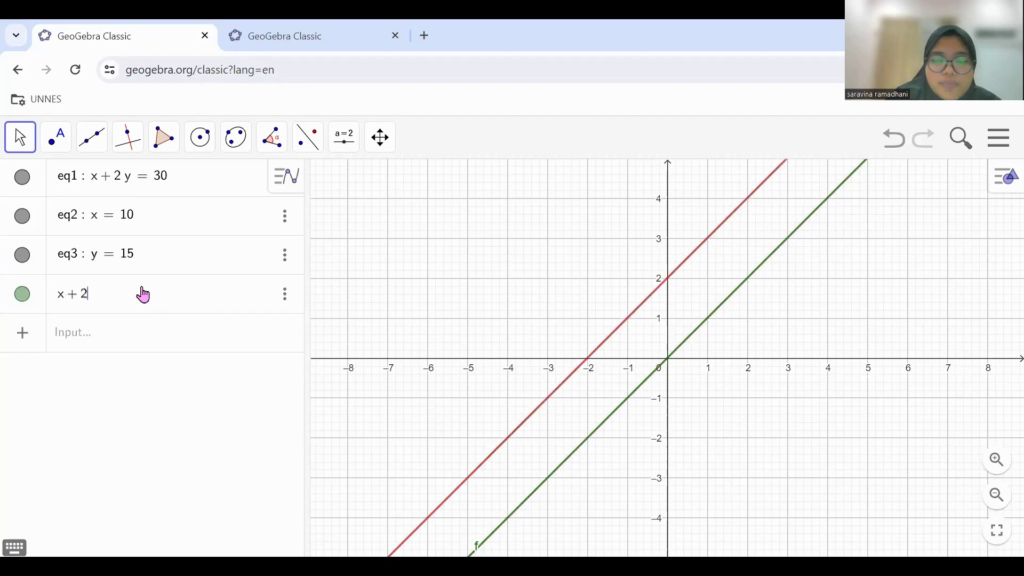
pyautogui.write('y')
pyautogui.write('<=')
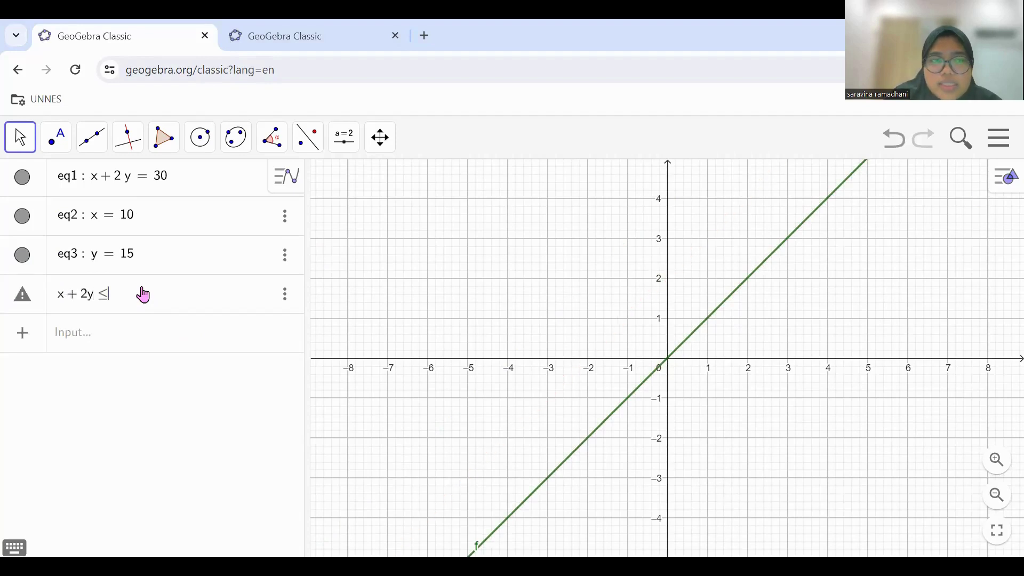
pyautogui.write('3')
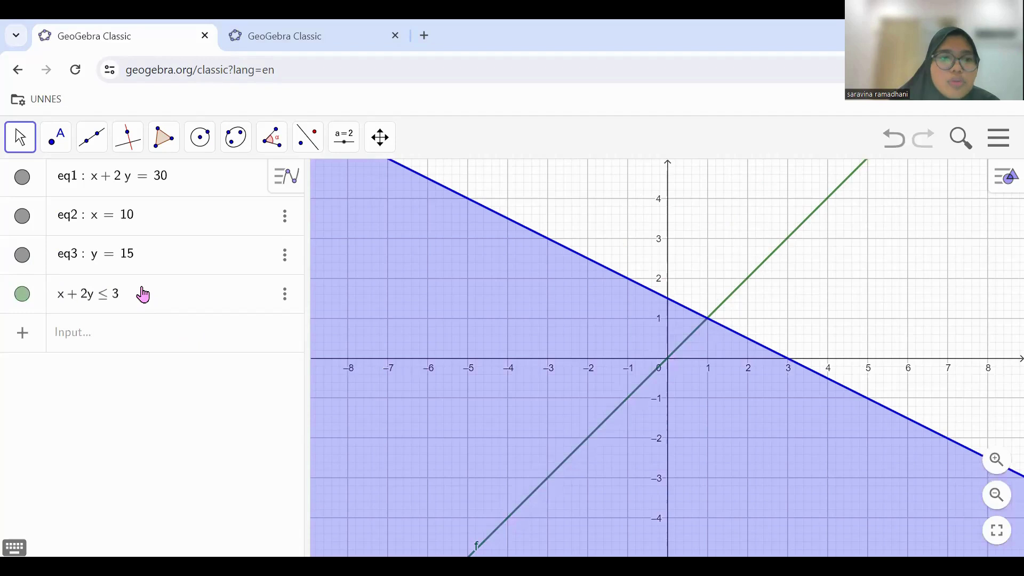
pyautogui.write('0')
# Step: Extend the inequality with the conditions x ≤ 10 and x ≤ 15, each joined by the logical AND symbol ∧
pyautogui.click(14, 547)
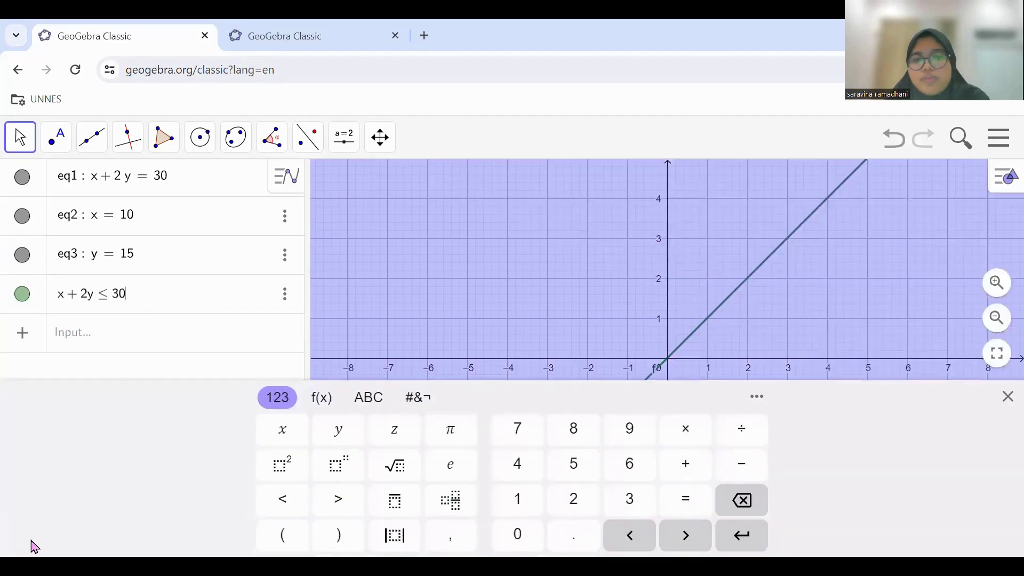
pyautogui.click(427, 402)
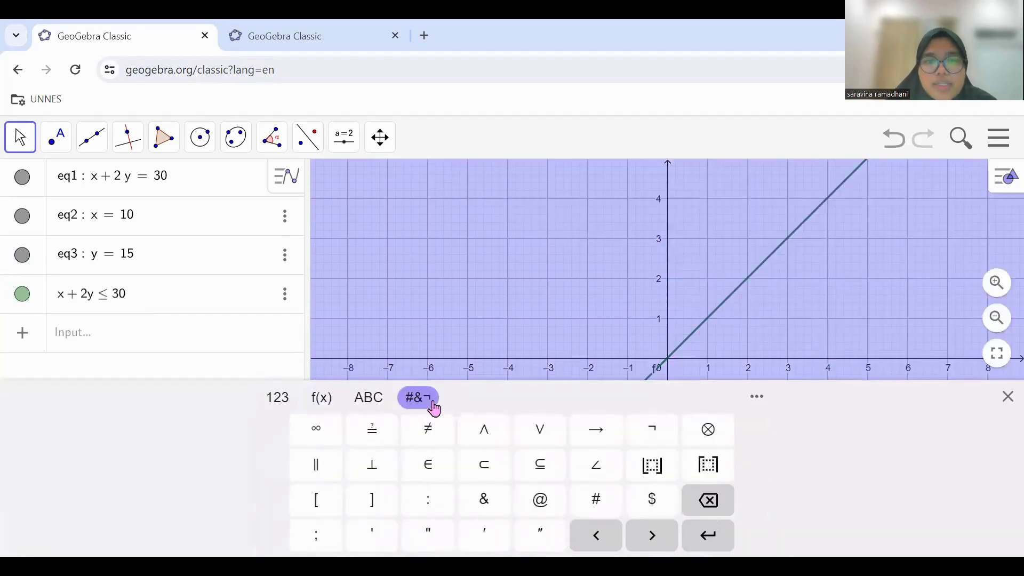
pyautogui.click(480, 429)
pyautogui.write('x<')
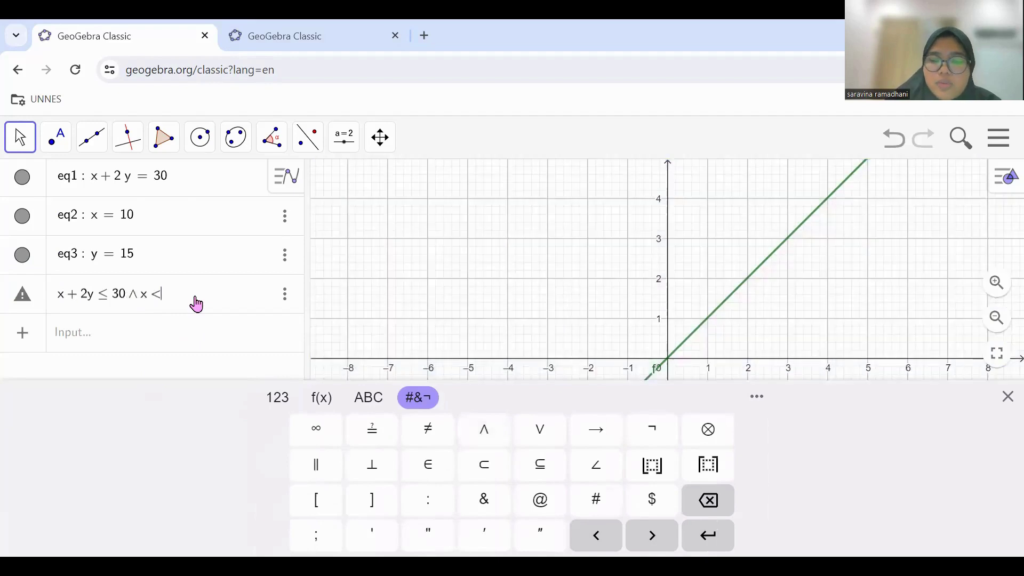
pyautogui.press('BackSpace')
pyautogui.write('≤ 10')
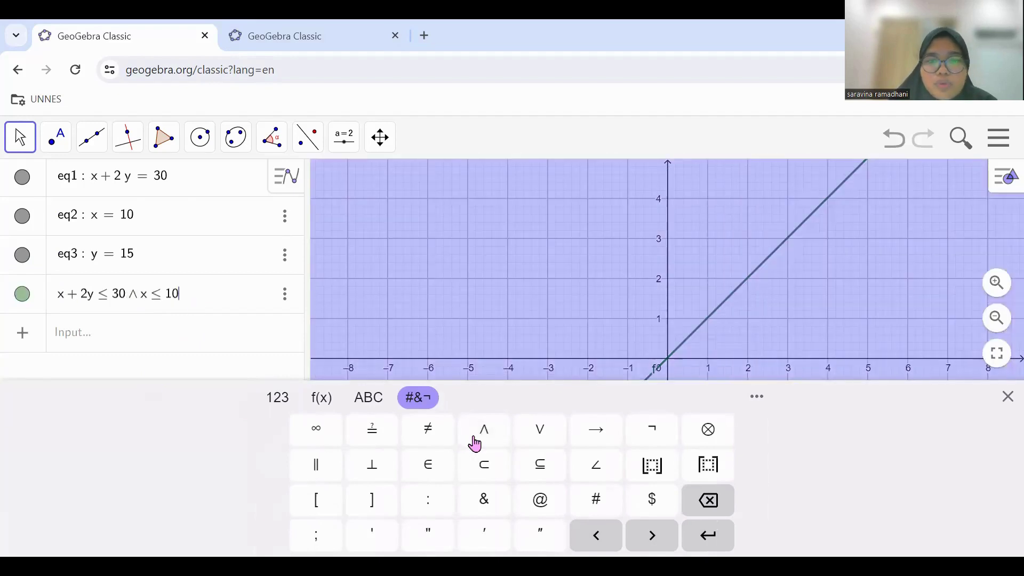
pyautogui.click(483, 429)
pyautogui.write('x')
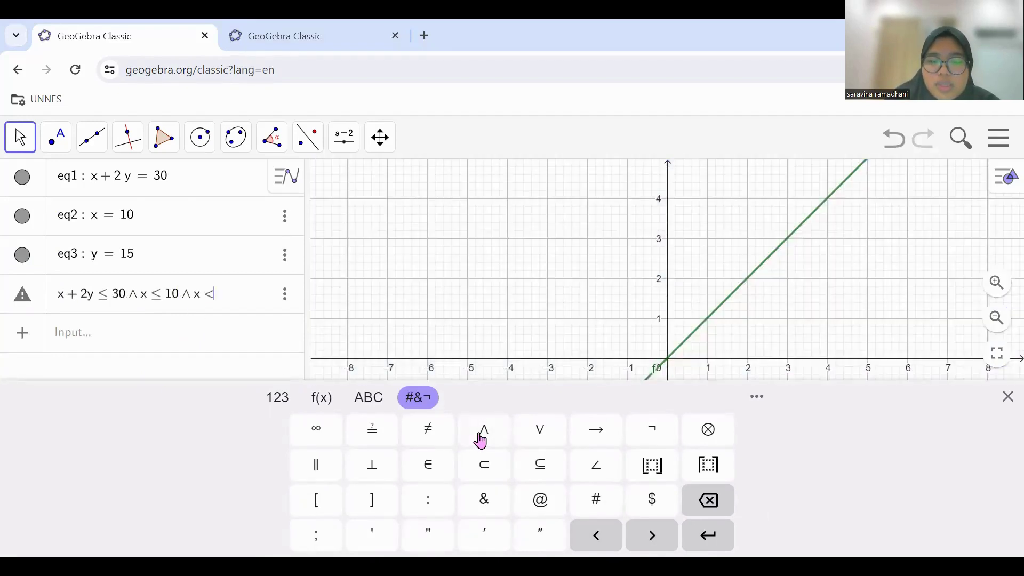
pyautogui.write('<=15')
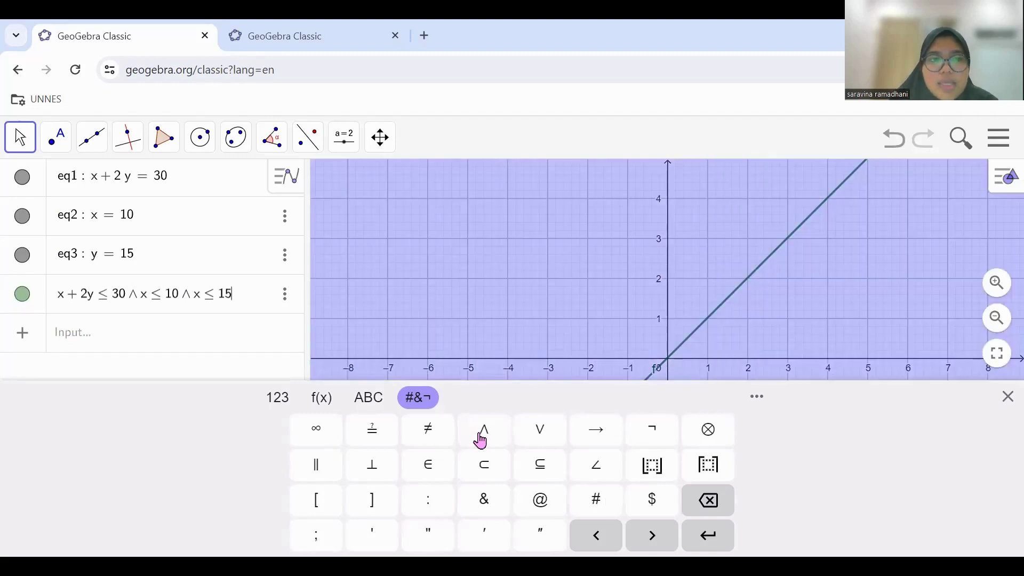
# Step: Append the conditions x ≥ 0 and y ≥ 0 with ∧ and commit the combined inequality
pyautogui.click(481, 440)
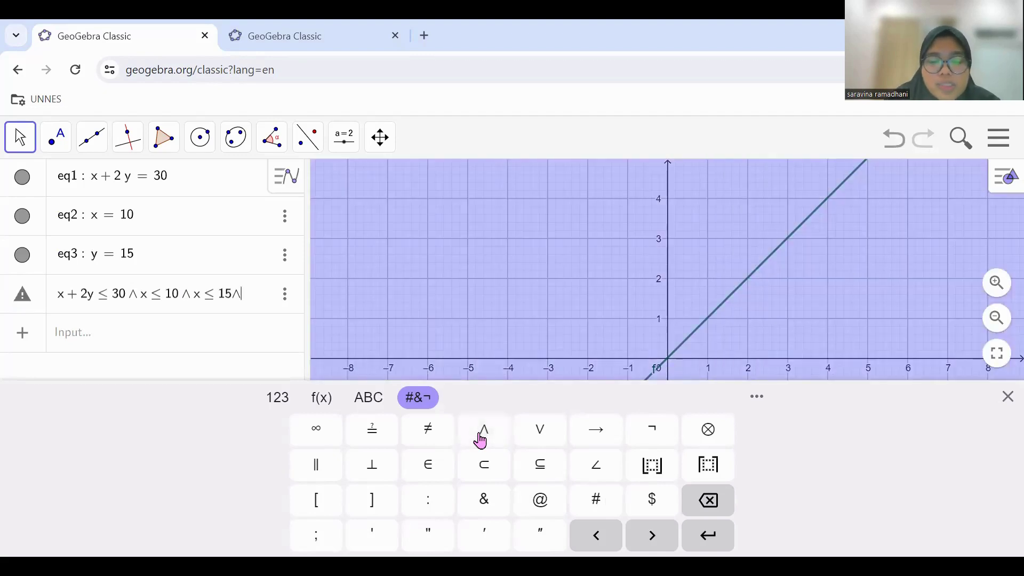
pyautogui.write('x>')
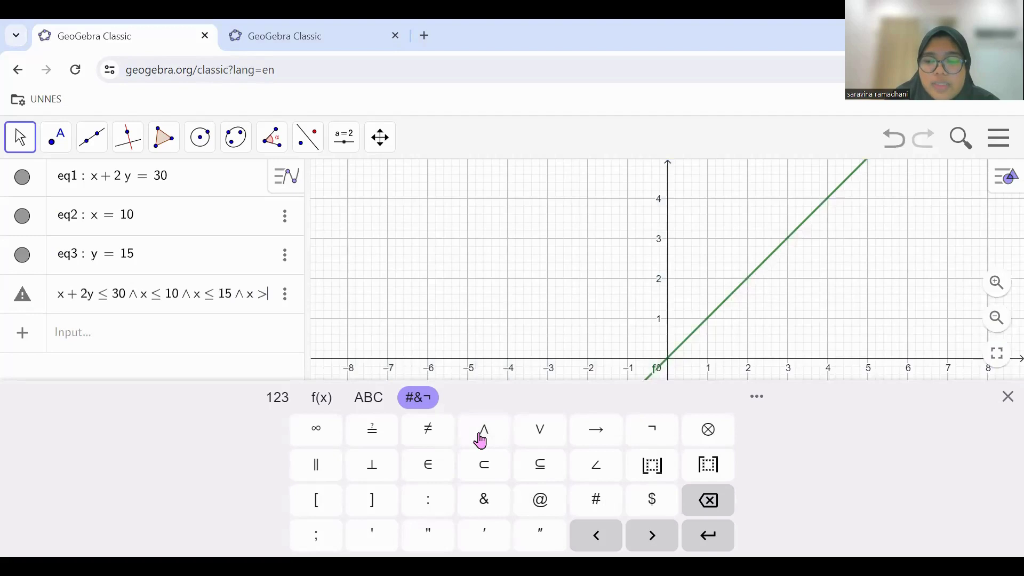
pyautogui.write('=0')
pyautogui.click(480, 440)
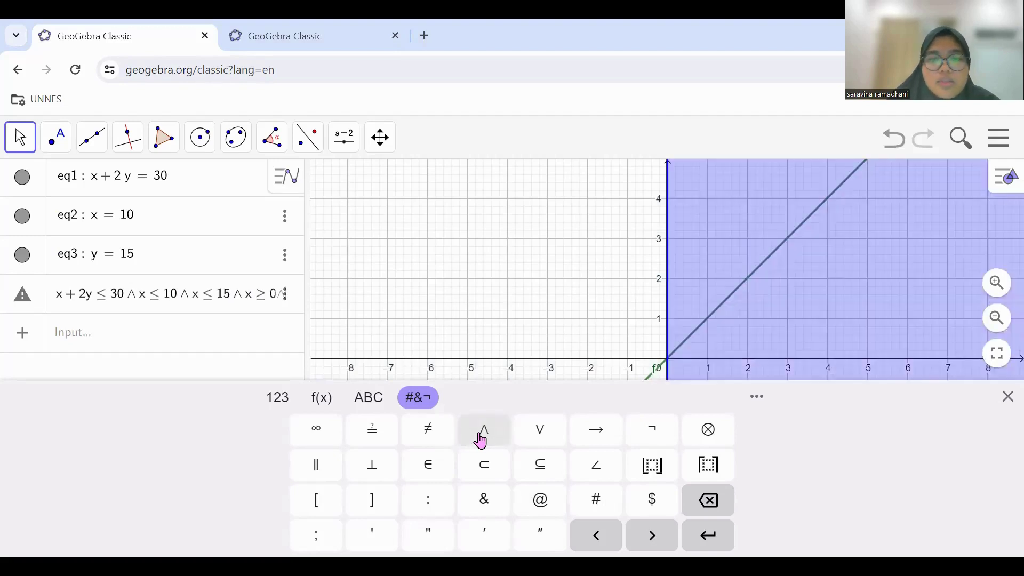
pyautogui.write('y>=')
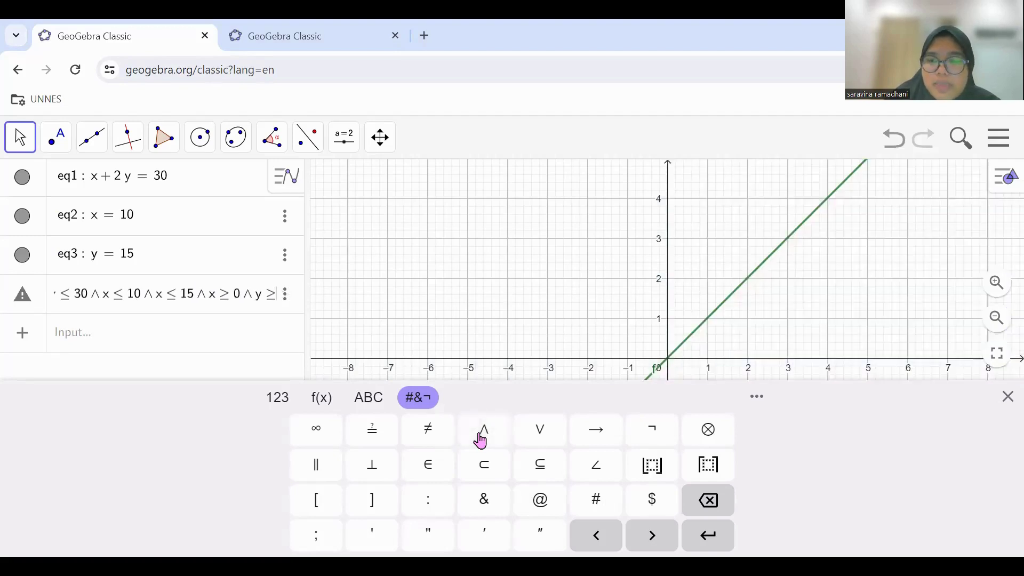
pyautogui.write('0')
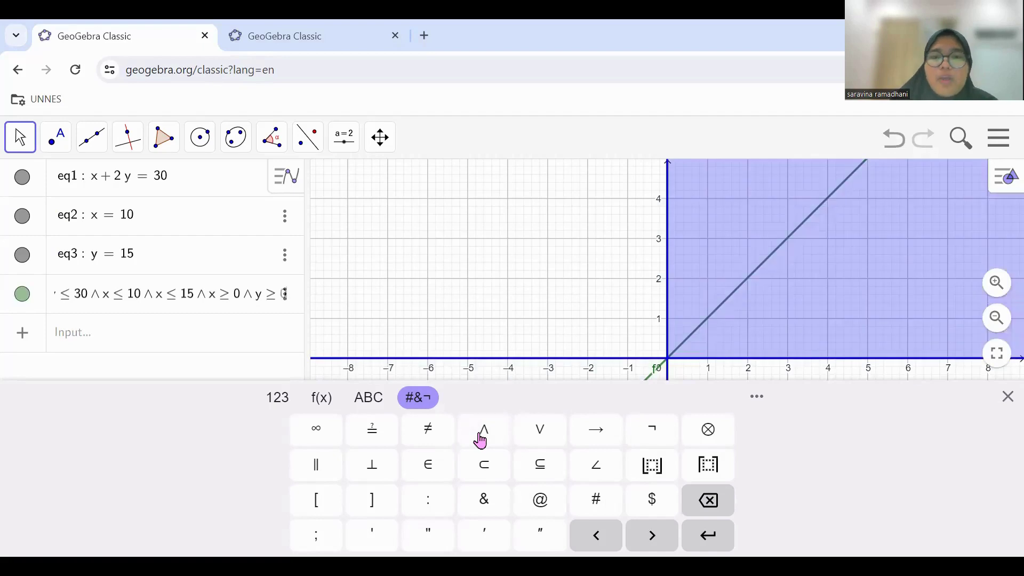
pyautogui.click(1007, 397)
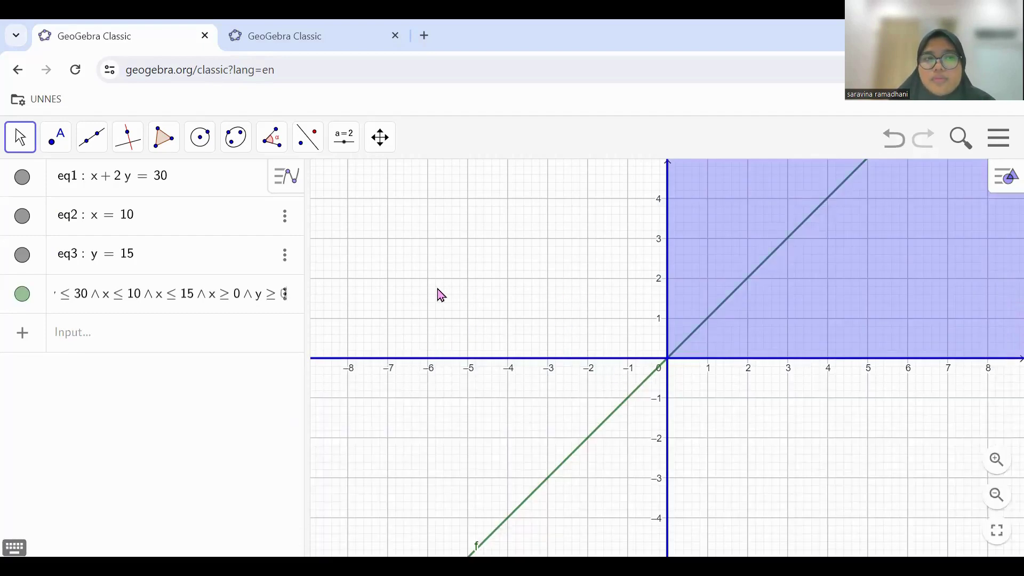
pyautogui.click(20, 137)
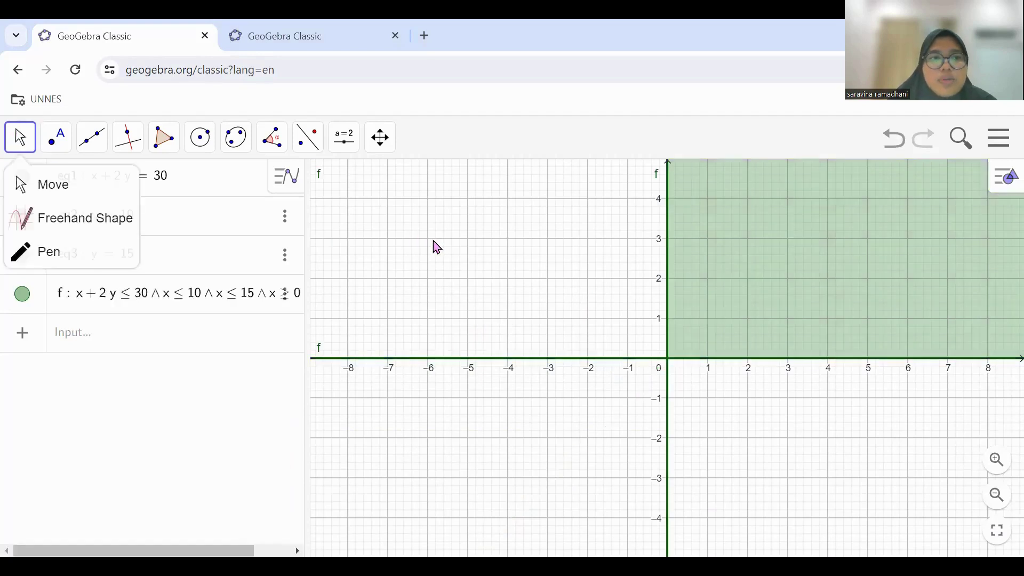
pyautogui.click(434, 242)
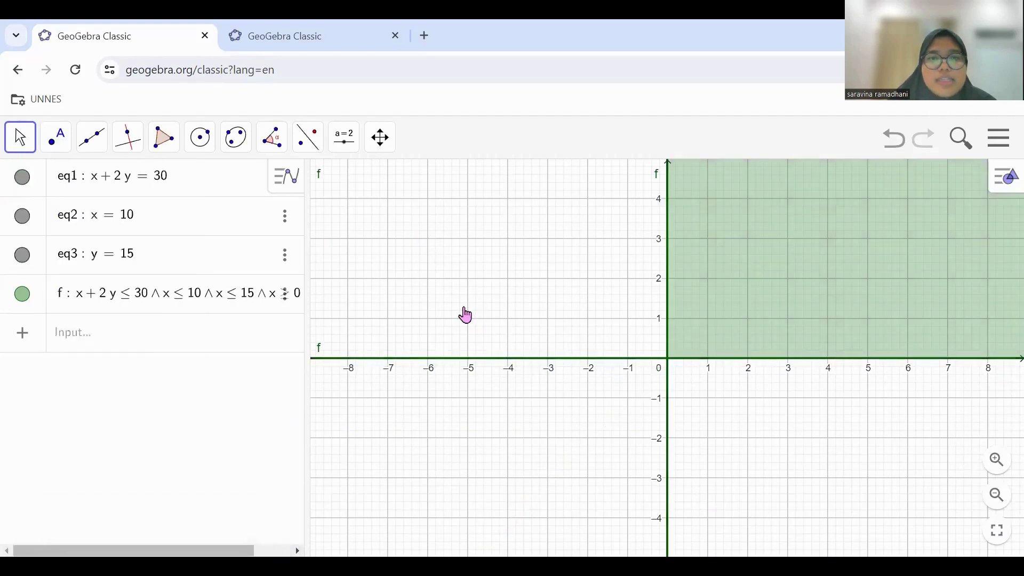
# Step: Examine the shaded solution region around the intersection of x + 2y = 30 and x = 10
pyautogui.moveTo(464, 308); pyautogui.dragTo(366, 368)
pyautogui.moveTo(710, 530); pyautogui.dragTo(580, 539)
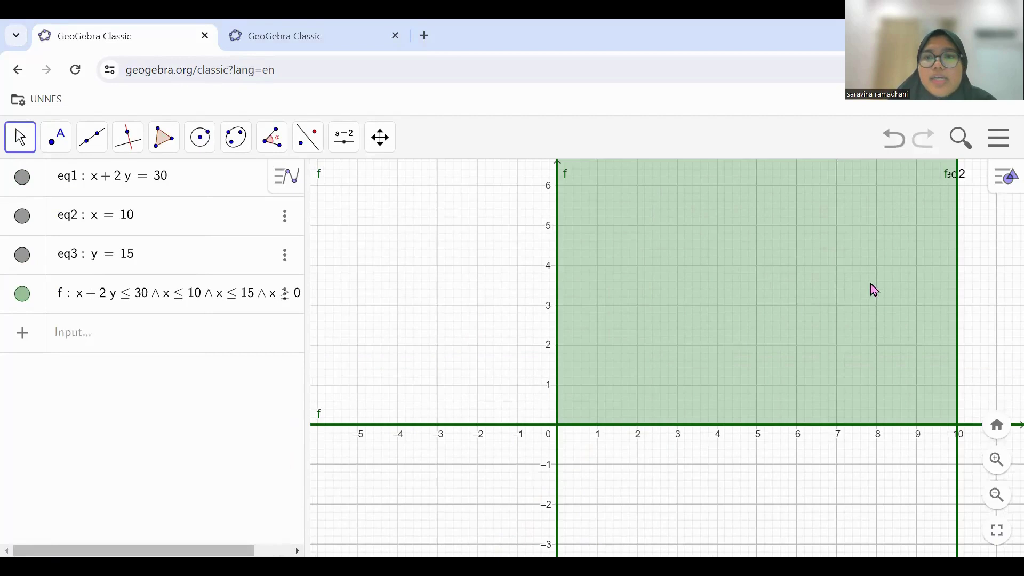
pyautogui.moveTo(683, 460); pyautogui.dragTo(514, 575)
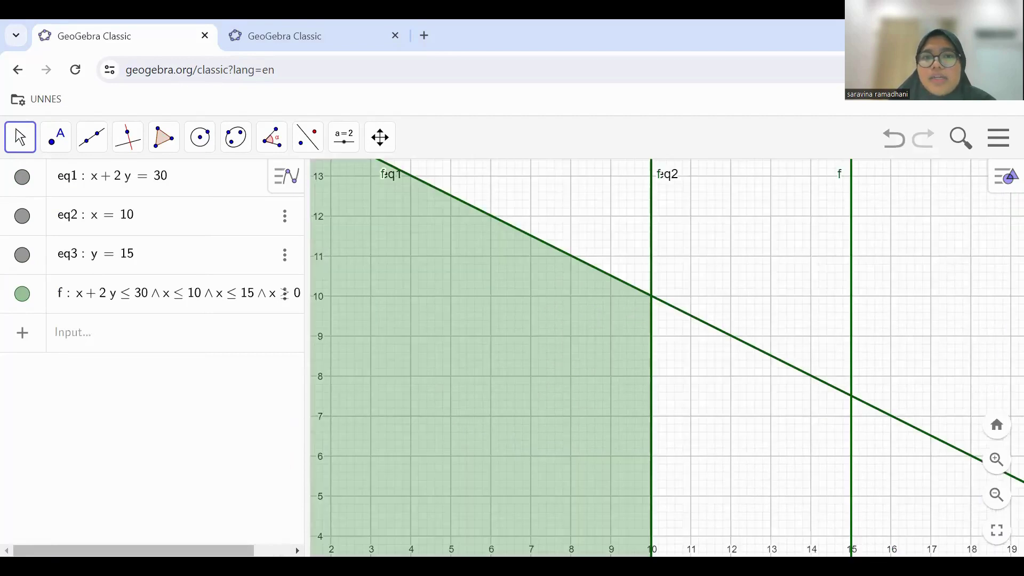
# Step: Mark the point where the line x + 2y = 30 meets y = 15 with the Intersect tool
pyautogui.moveTo(875, 548); pyautogui.dragTo(1023, 575)
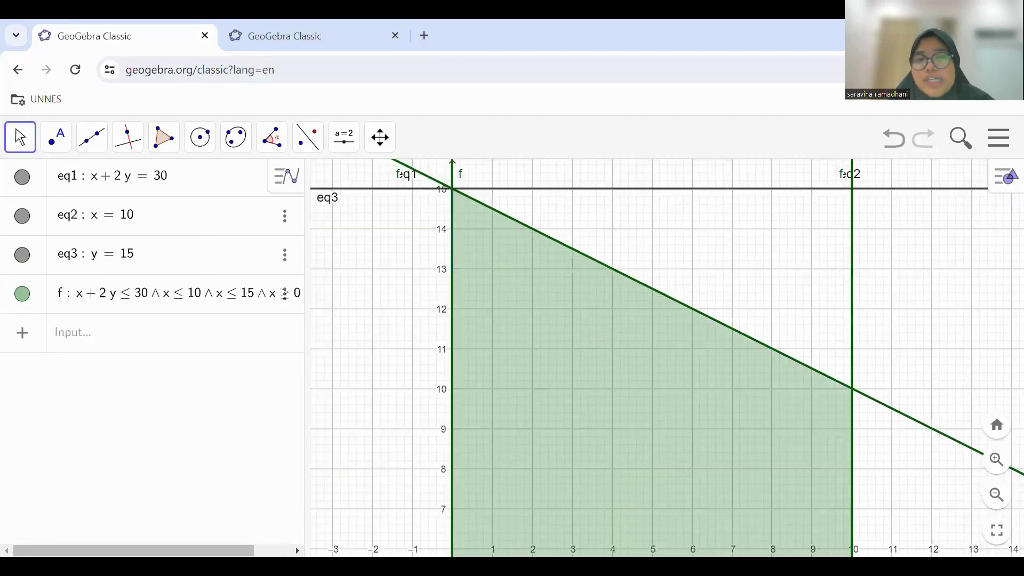
pyautogui.moveTo(667, 357); pyautogui.dragTo(670, 373)
pyautogui.moveTo(884, 505)
pyautogui.mouseDown()
pyautogui.moveTo(883, 479)
pyautogui.moveTo(887, 503)
pyautogui.mouseUp()
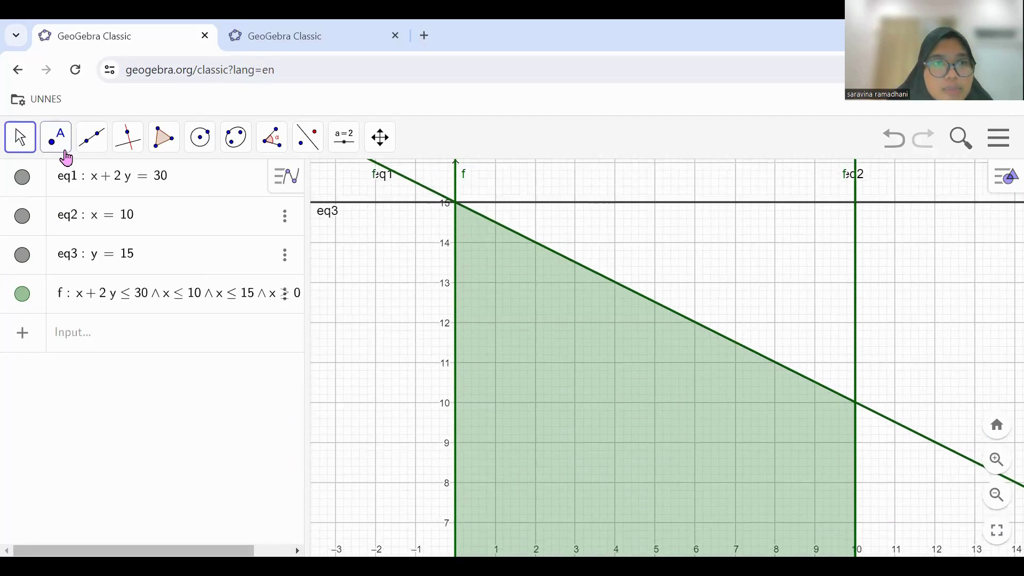
pyautogui.click(93, 142)
pyautogui.moveTo(128, 145)
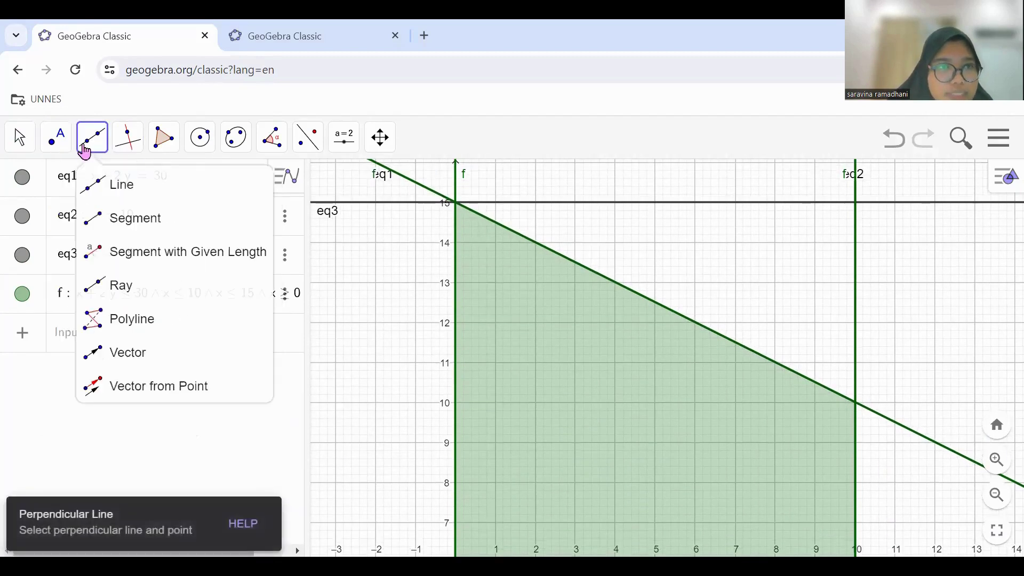
pyautogui.moveTo(64, 152)
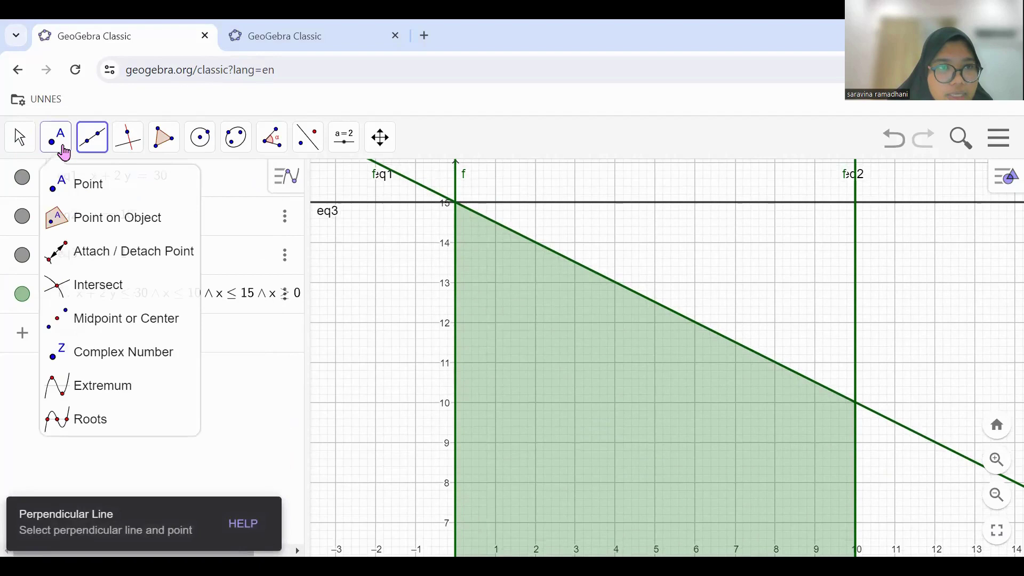
pyautogui.click(122, 287)
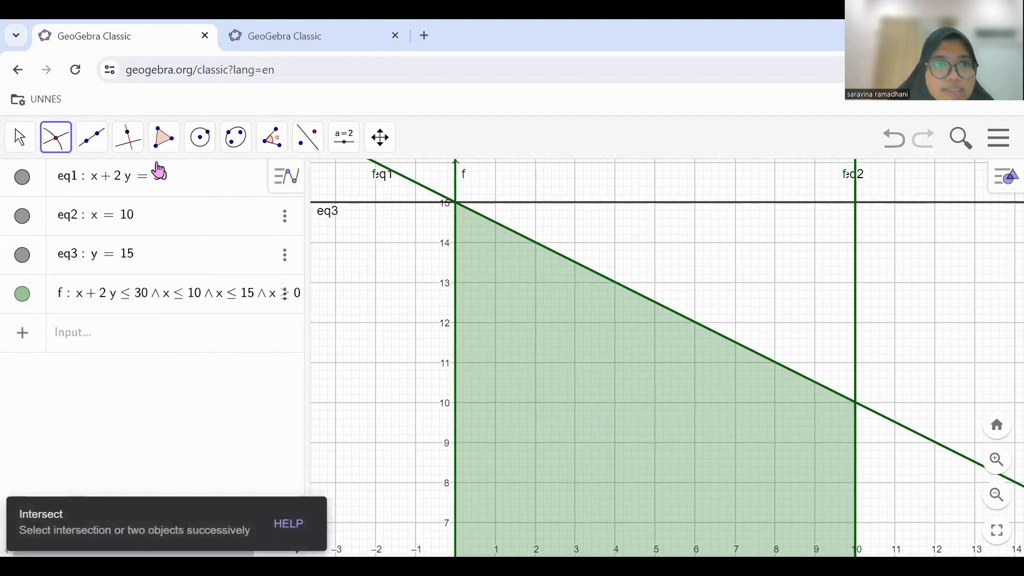
pyautogui.doubleClick(456, 205)
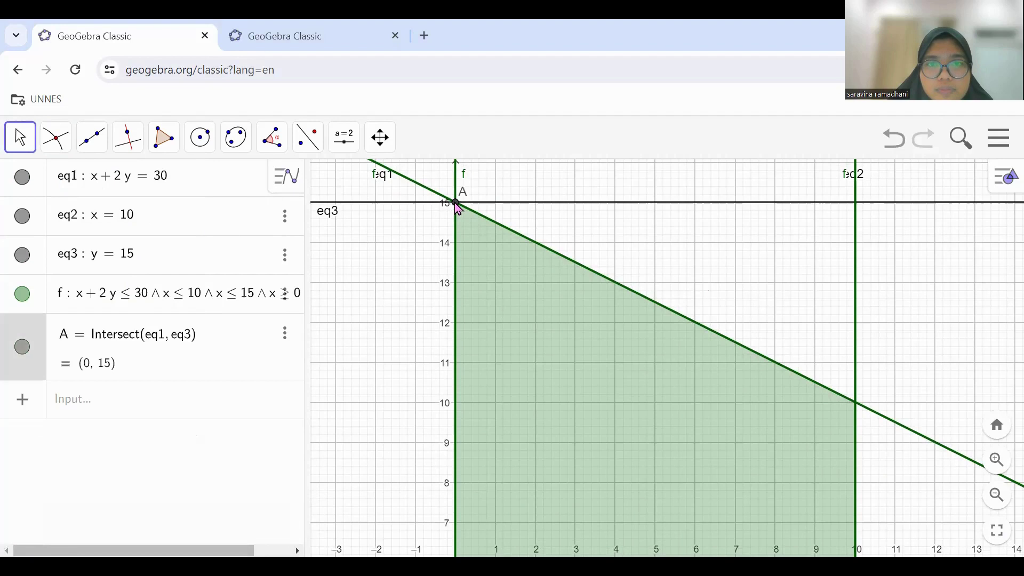
pyautogui.click(663, 399)
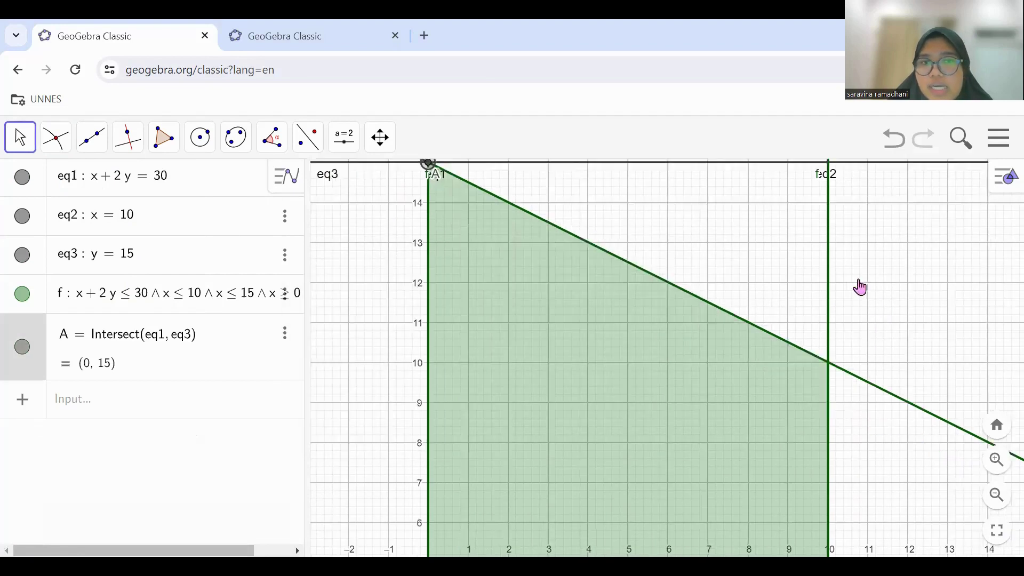
pyautogui.moveTo(868, 347); pyautogui.dragTo(822, 265)
pyautogui.click(56, 137)
pyautogui.click(91, 152)
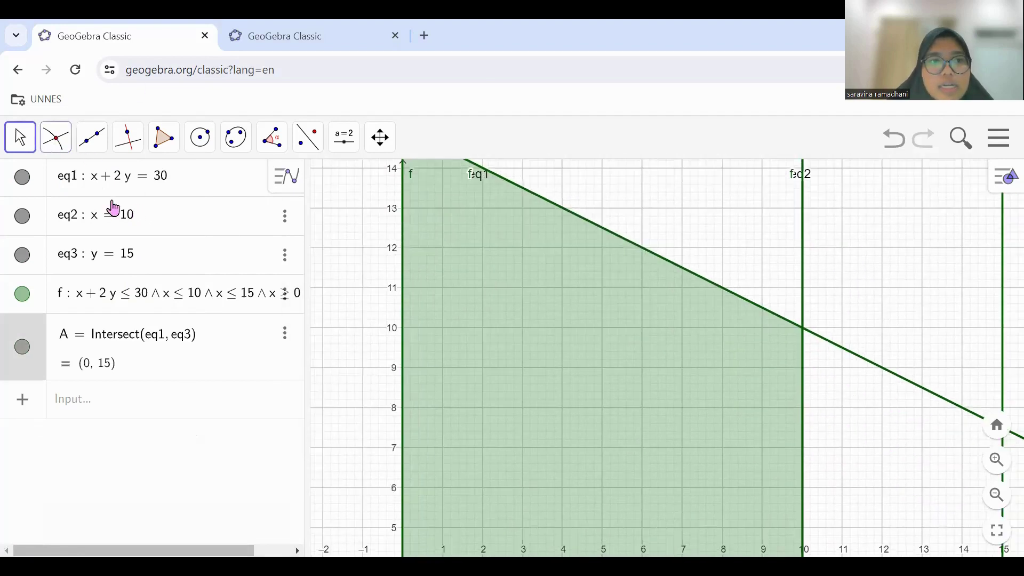
pyautogui.click(56, 139)
pyautogui.click(109, 288)
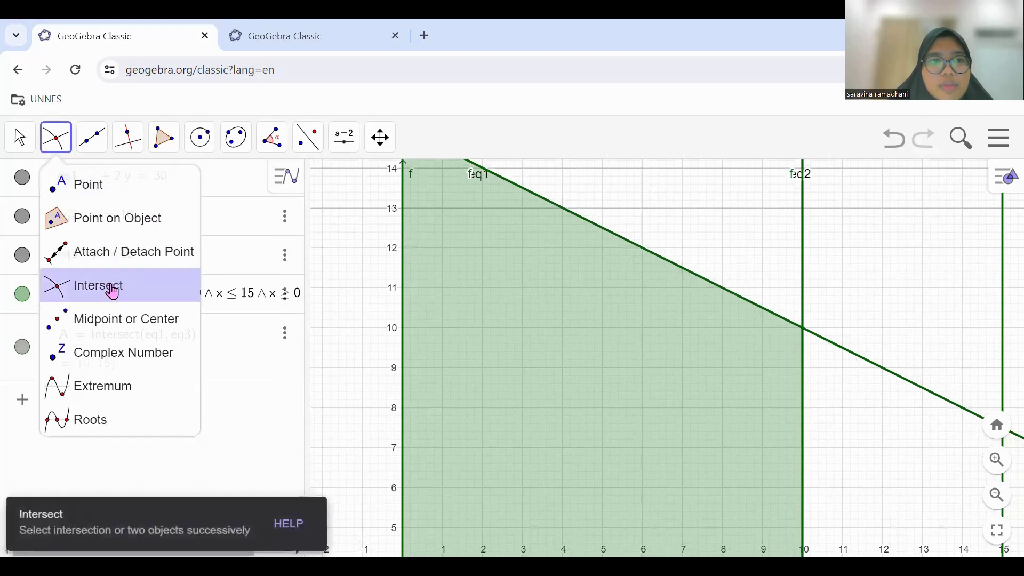
pyautogui.click(803, 330)
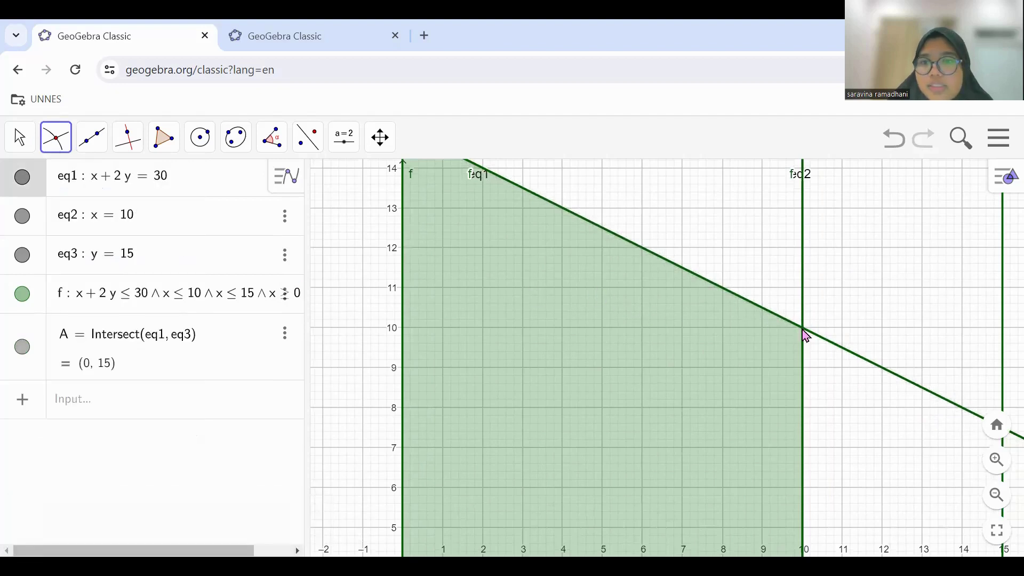
pyautogui.doubleClick(805, 335)
pyautogui.click(697, 389)
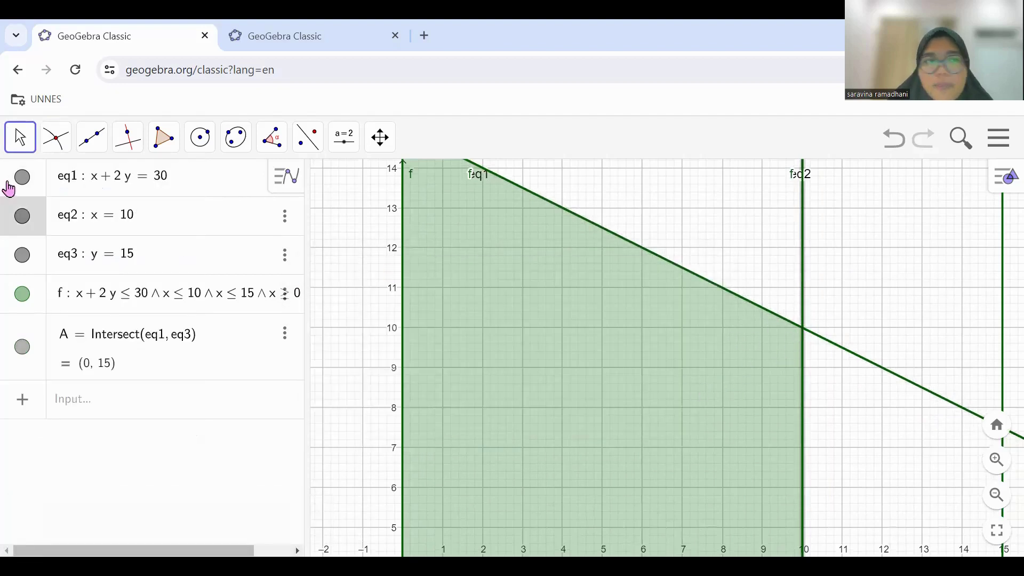
# Step: Mark the intersection of the lines x + 2y = 30 and x = 10 with the Intersect tool
pyautogui.click(46, 148)
pyautogui.click(101, 286)
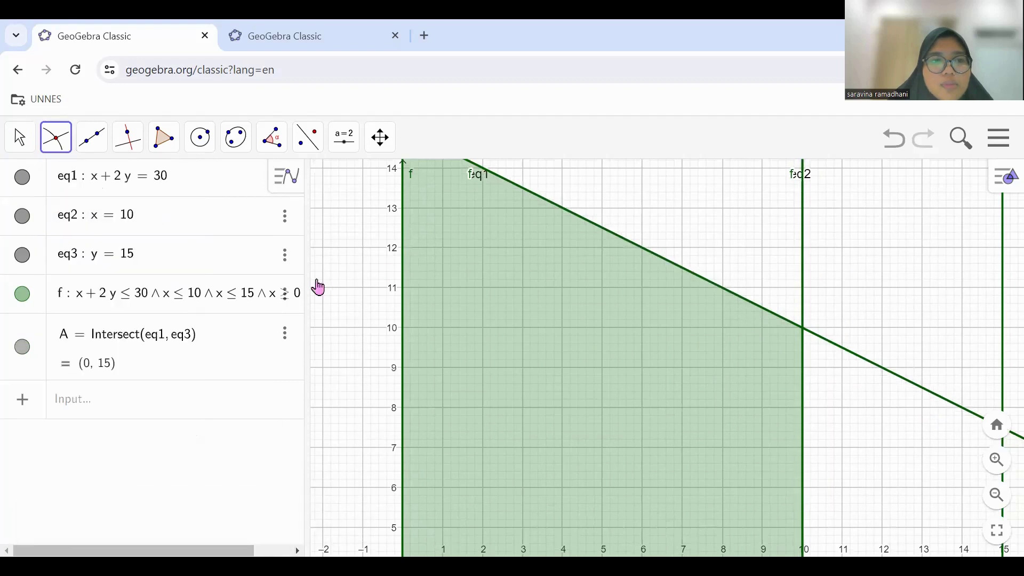
pyautogui.click(803, 329)
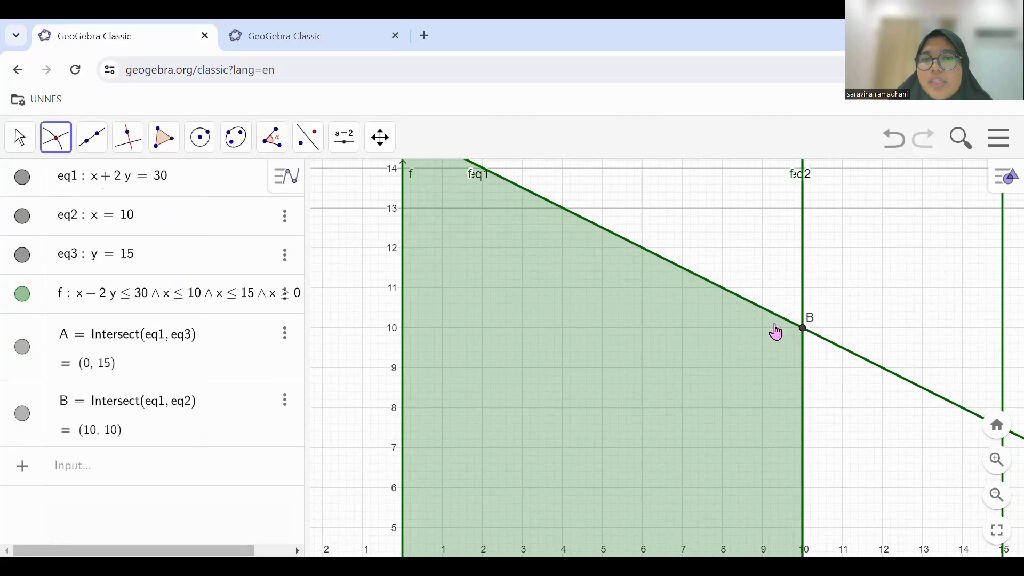
pyautogui.click(16, 144)
pyautogui.moveTo(902, 442); pyautogui.dragTo(848, 271)
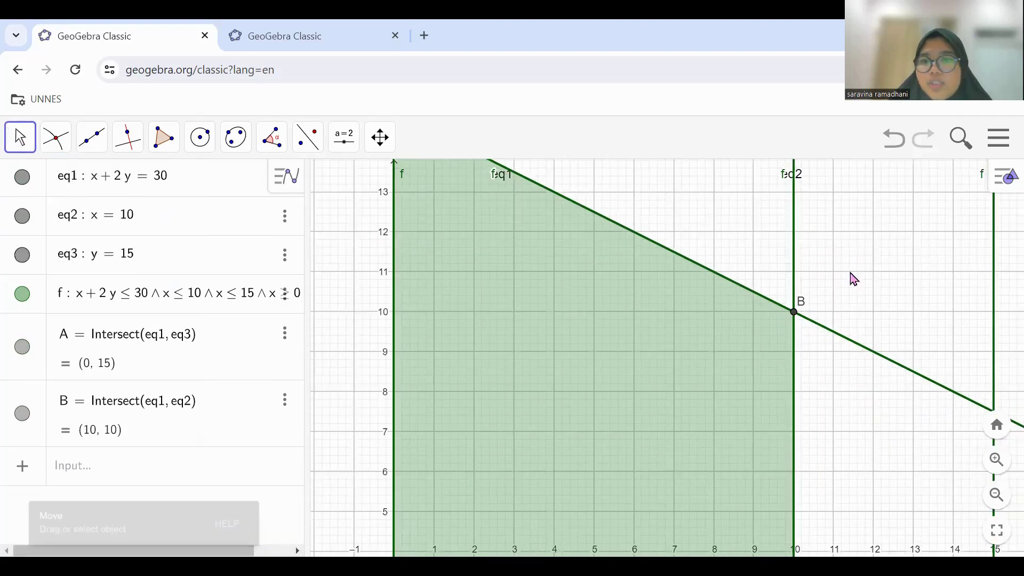
pyautogui.click(63, 144)
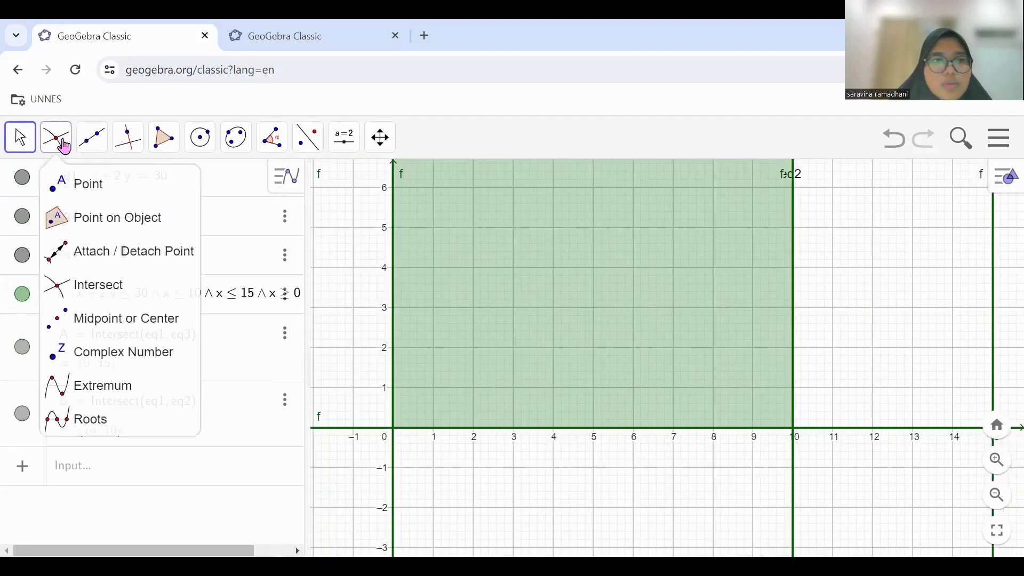
pyautogui.click(111, 289)
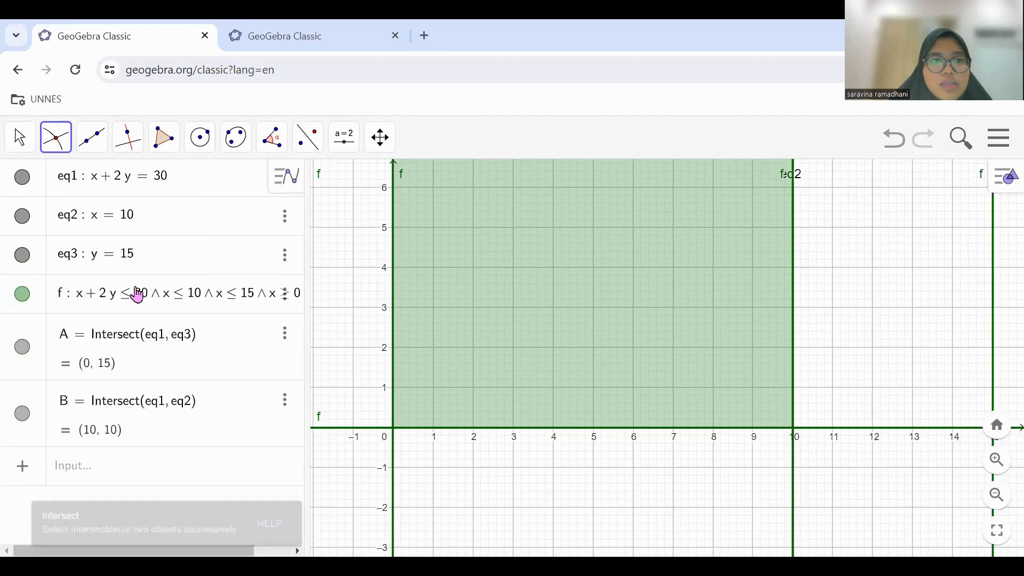
pyautogui.doubleClick(794, 435)
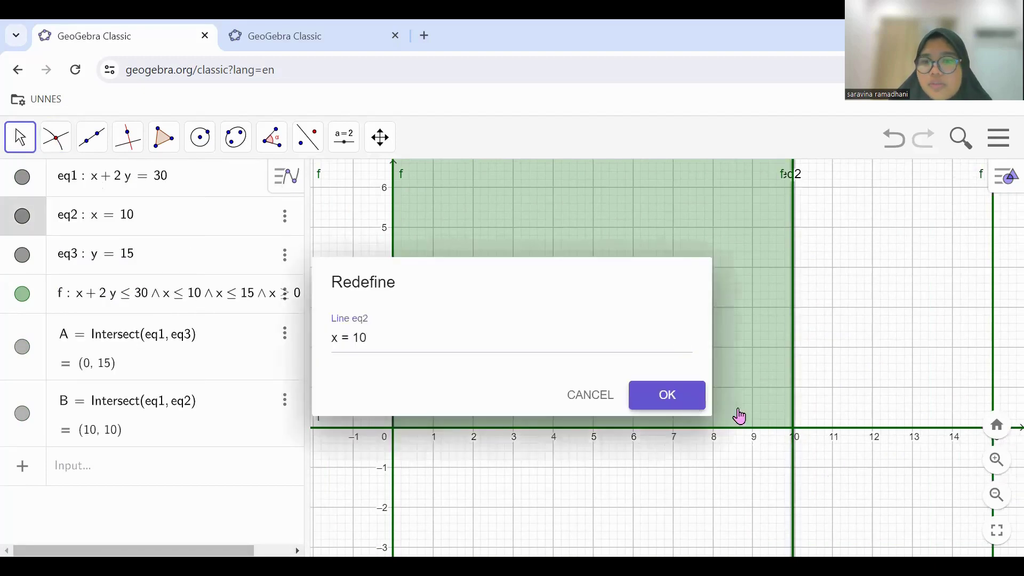
pyautogui.click(688, 401)
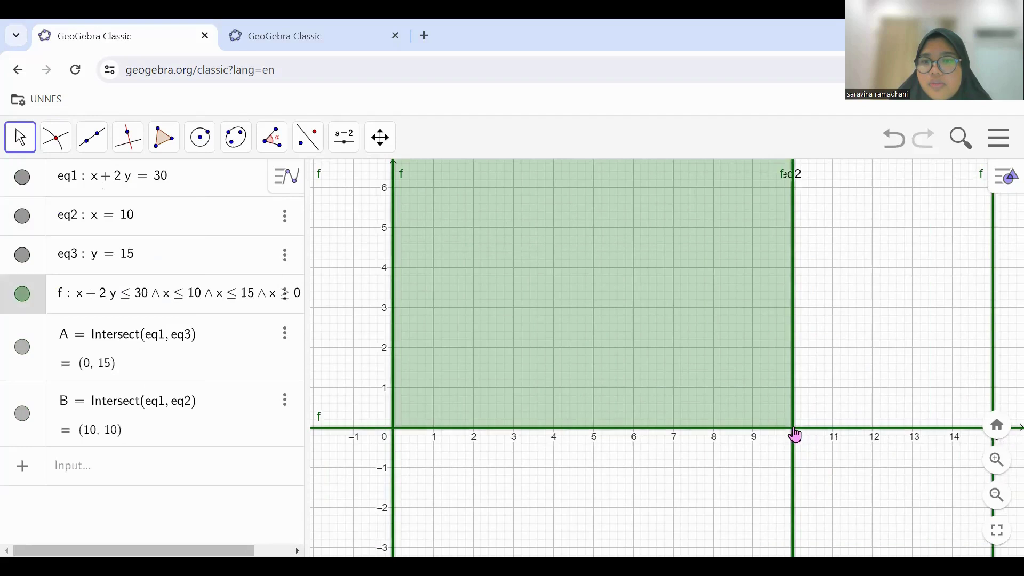
# Step: Mark the intersection of the line x = 10 and the x-axis with the Intersect tool
pyautogui.click(63, 139)
pyautogui.click(126, 286)
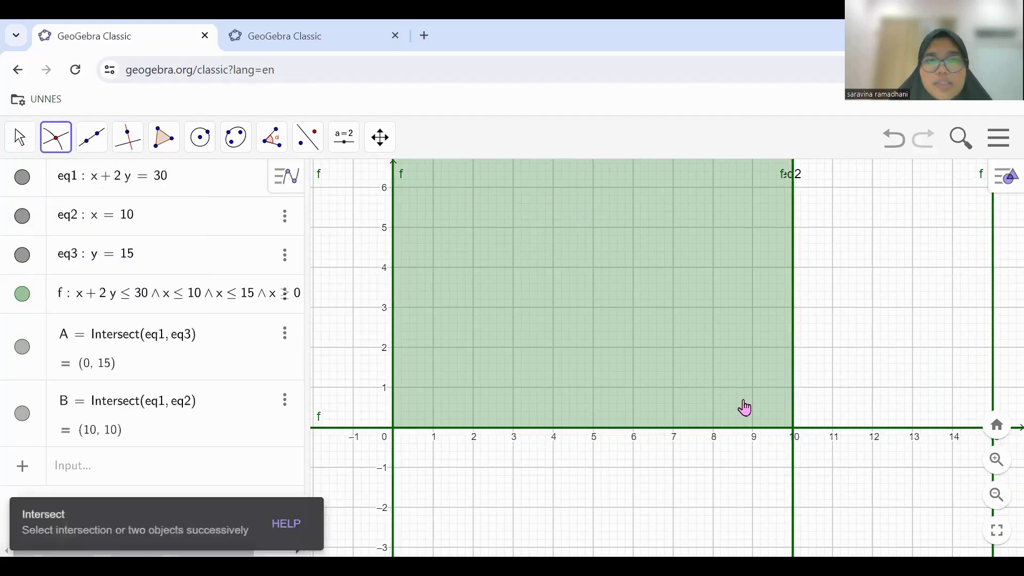
pyautogui.click(795, 428)
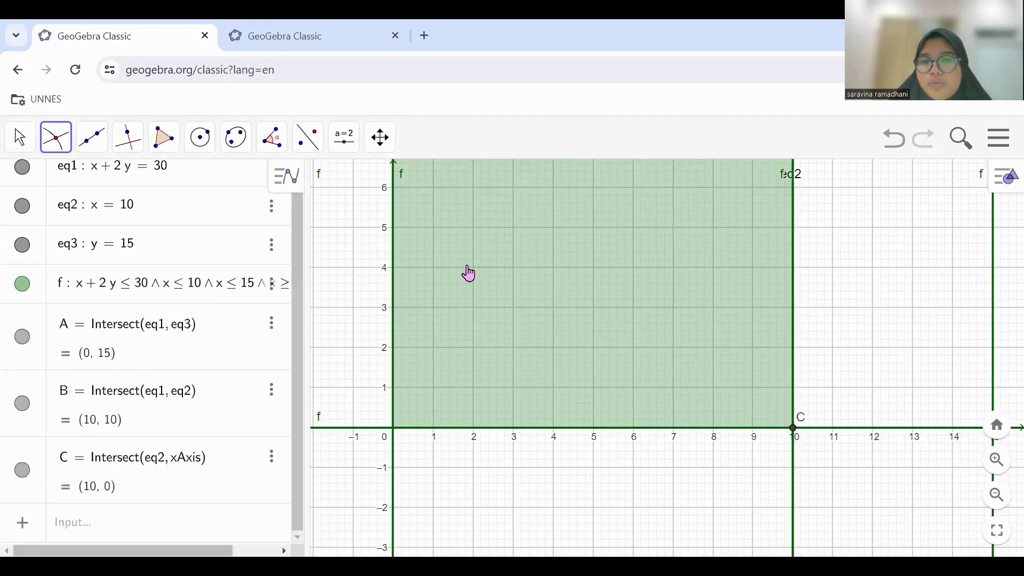
# Step: Examine the shaded region and the corner points marked along the line x = 10
pyautogui.click(88, 522)
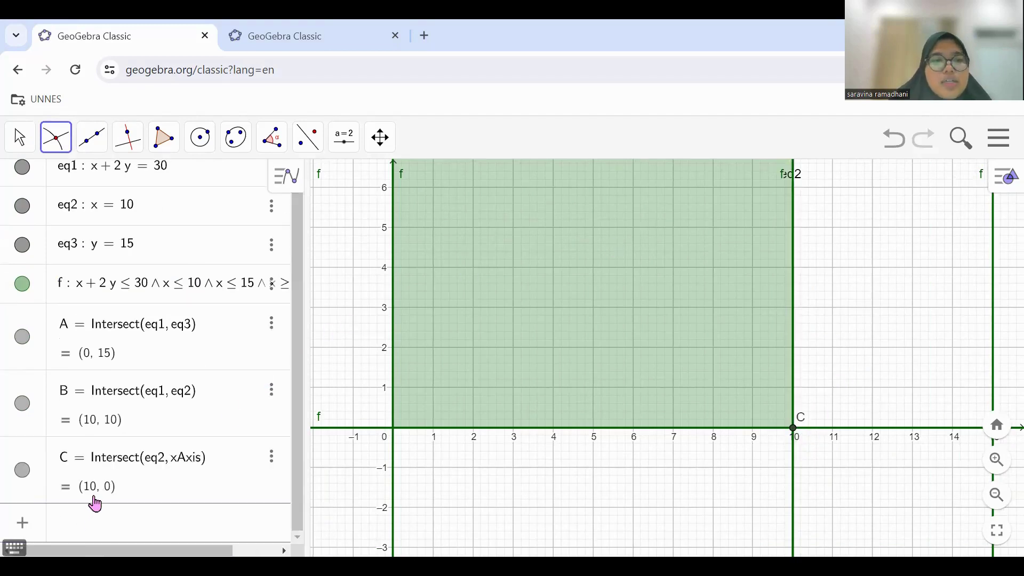
pyautogui.click(687, 536)
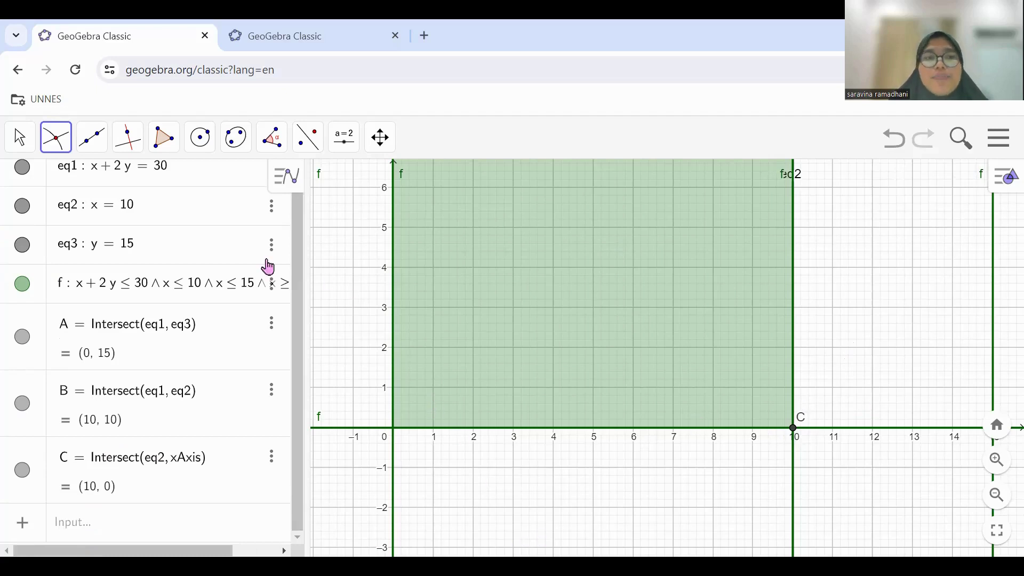
pyautogui.click(28, 140)
pyautogui.moveTo(839, 320); pyautogui.dragTo(856, 347)
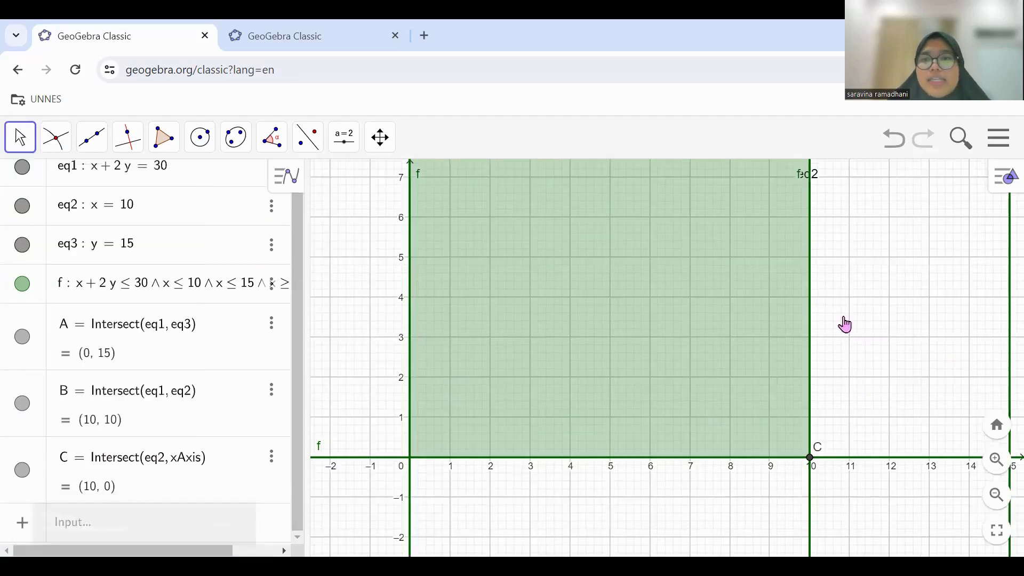
pyautogui.moveTo(843, 215); pyautogui.dragTo(881, 482)
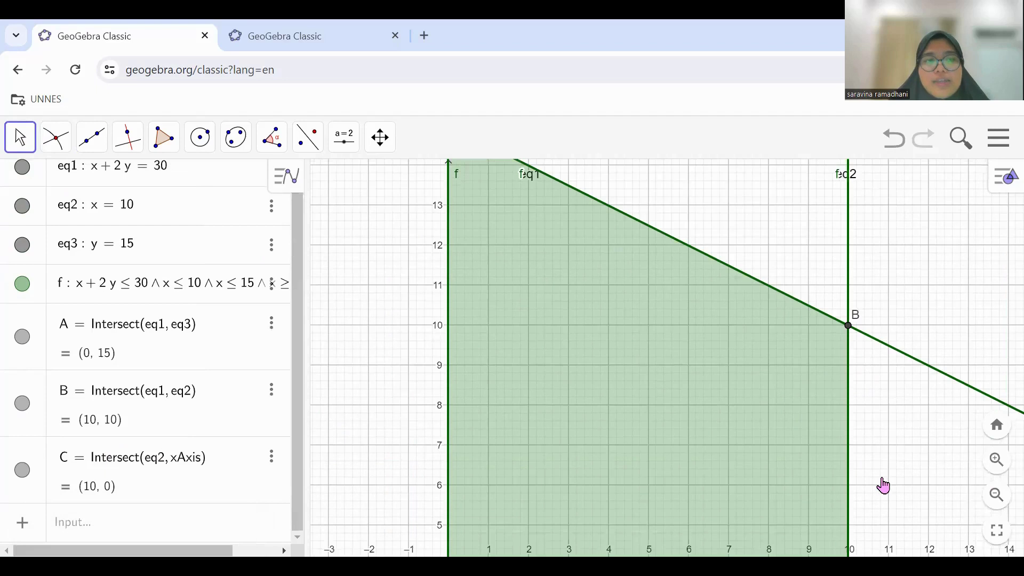
pyautogui.moveTo(875, 331); pyautogui.dragTo(768, 213)
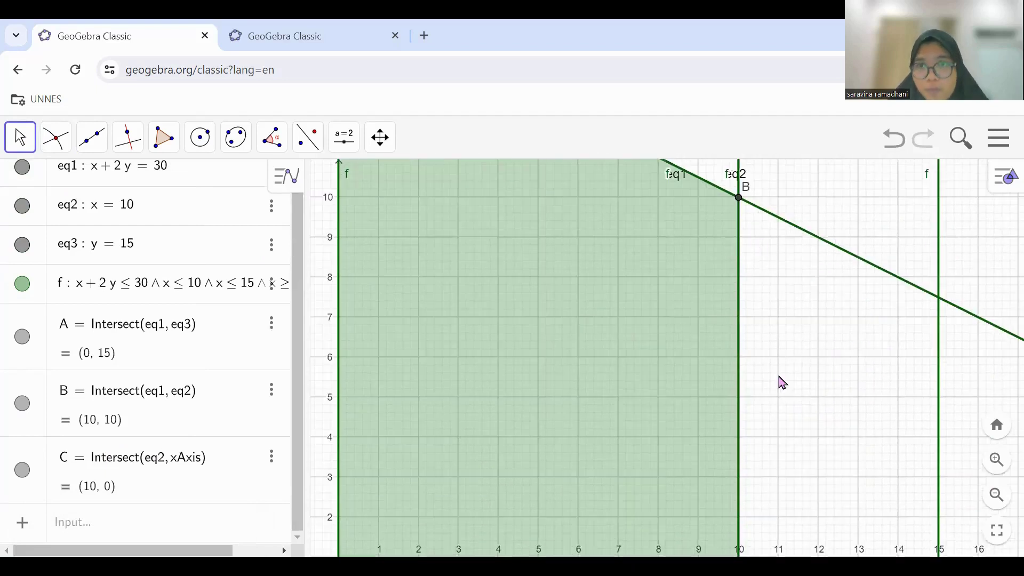
pyautogui.moveTo(793, 360); pyautogui.dragTo(850, 270)
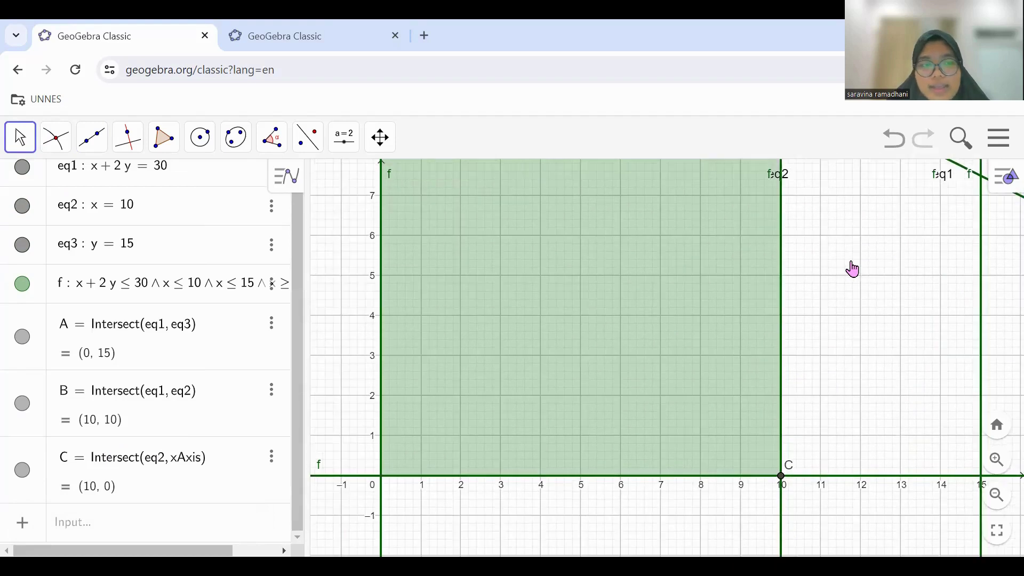
# Step: Enter the objective function f(x, y) = 4000x + 7000y as a new expression
pyautogui.click(214, 509)
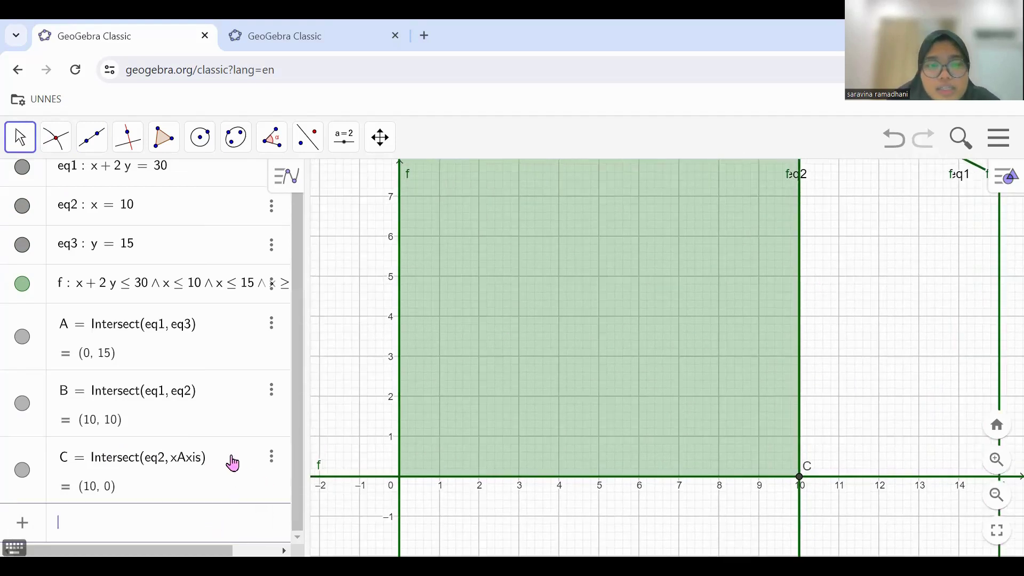
pyautogui.write('f')
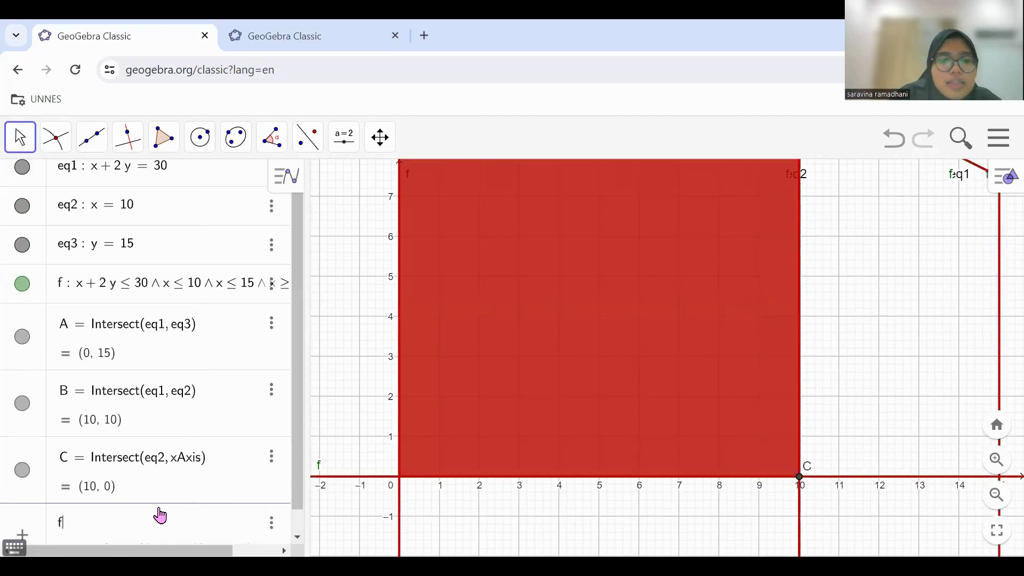
pyautogui.write('(')
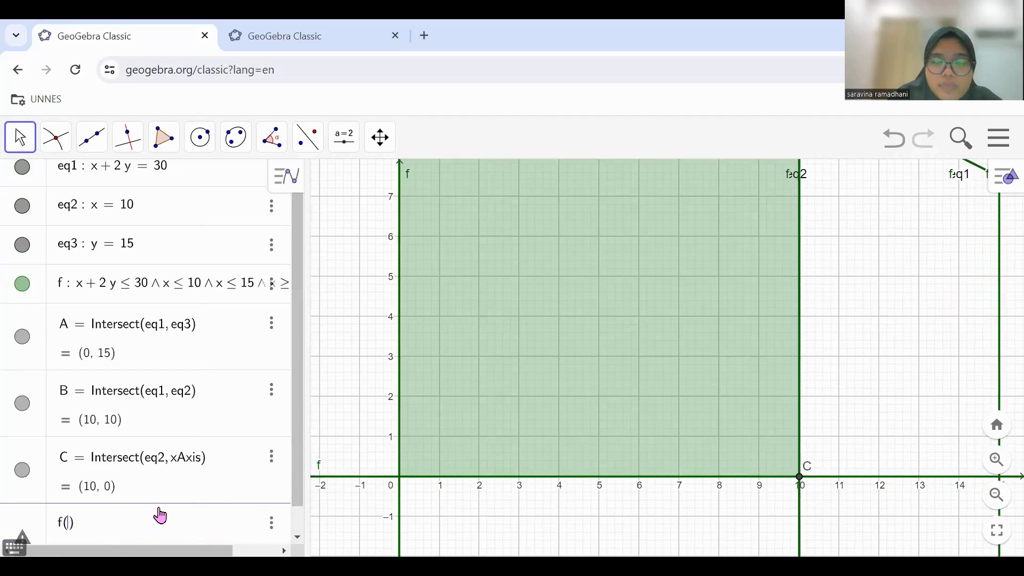
pyautogui.write('x, y) ')
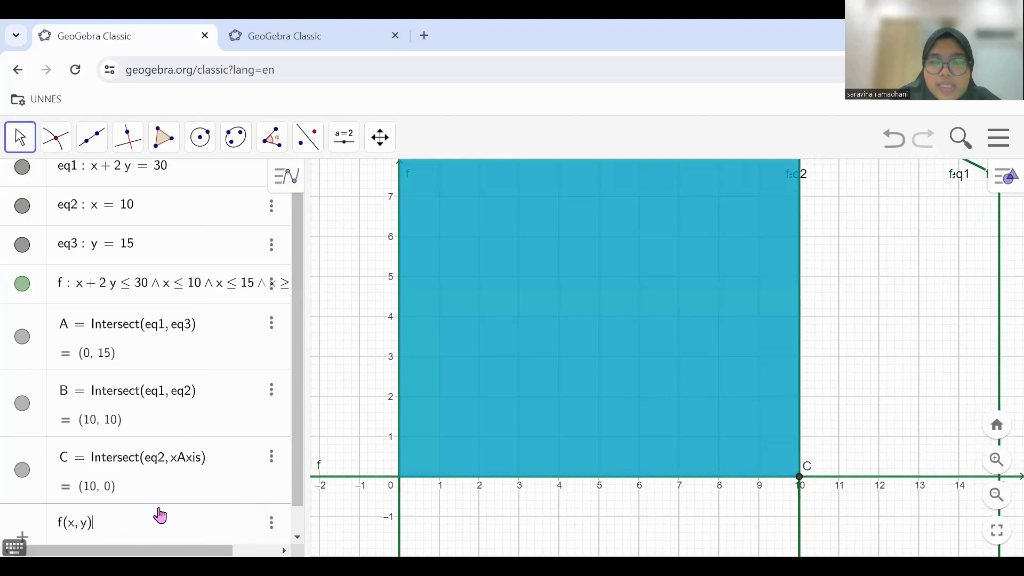
pyautogui.write('= 4')
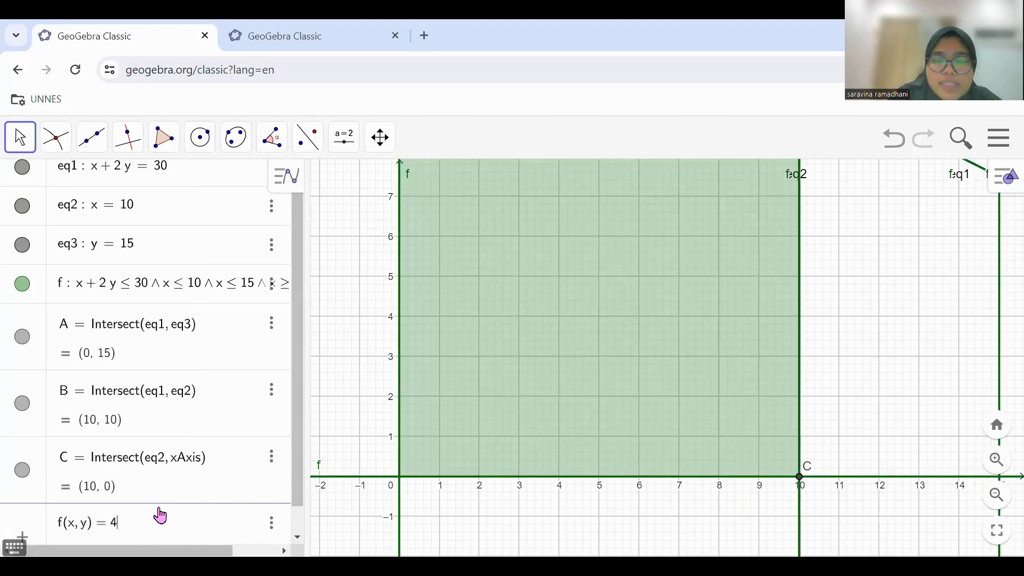
pyautogui.write('000 x + ')
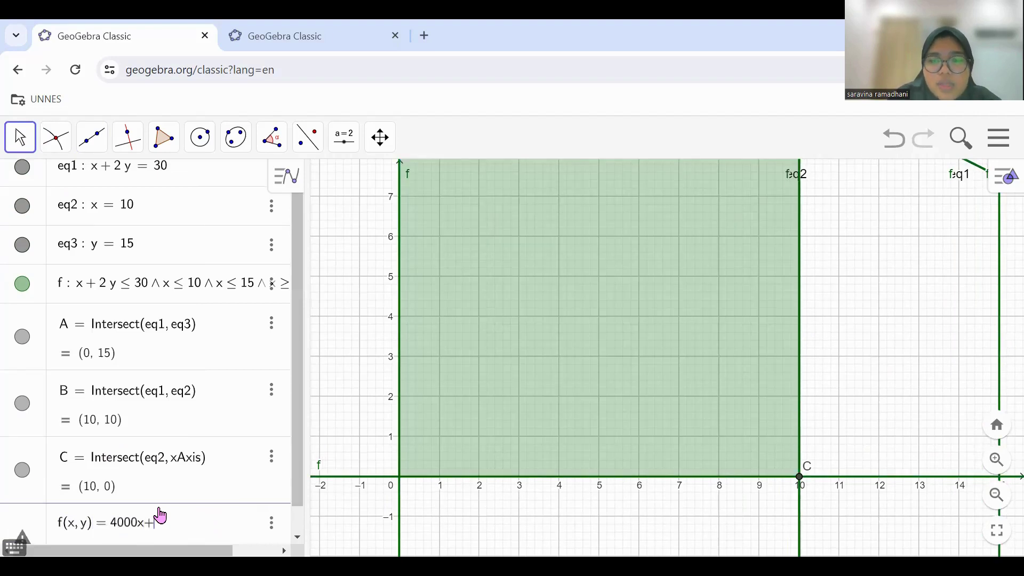
pyautogui.write('70')
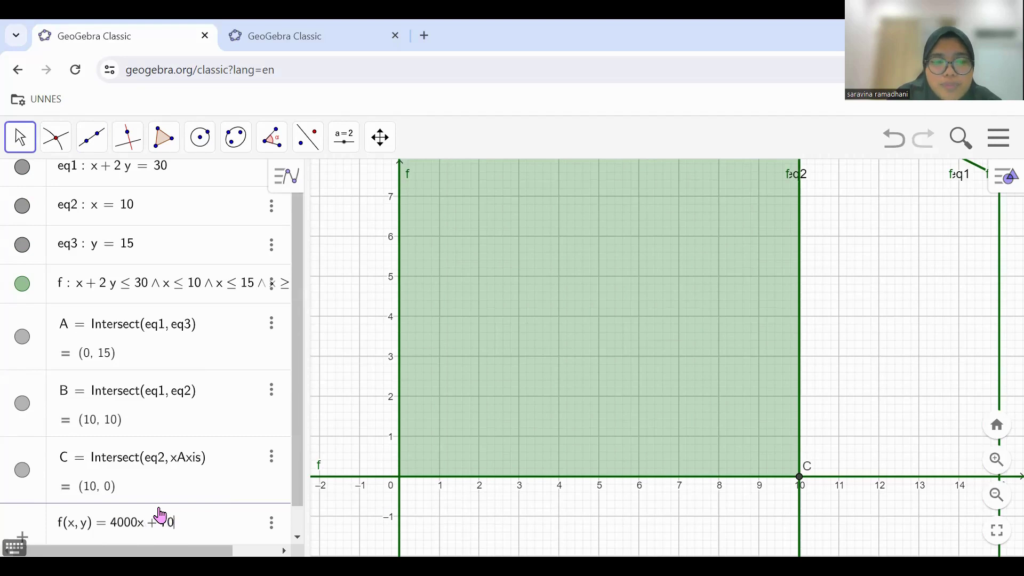
pyautogui.write('00 y')
pyautogui.press('Return')
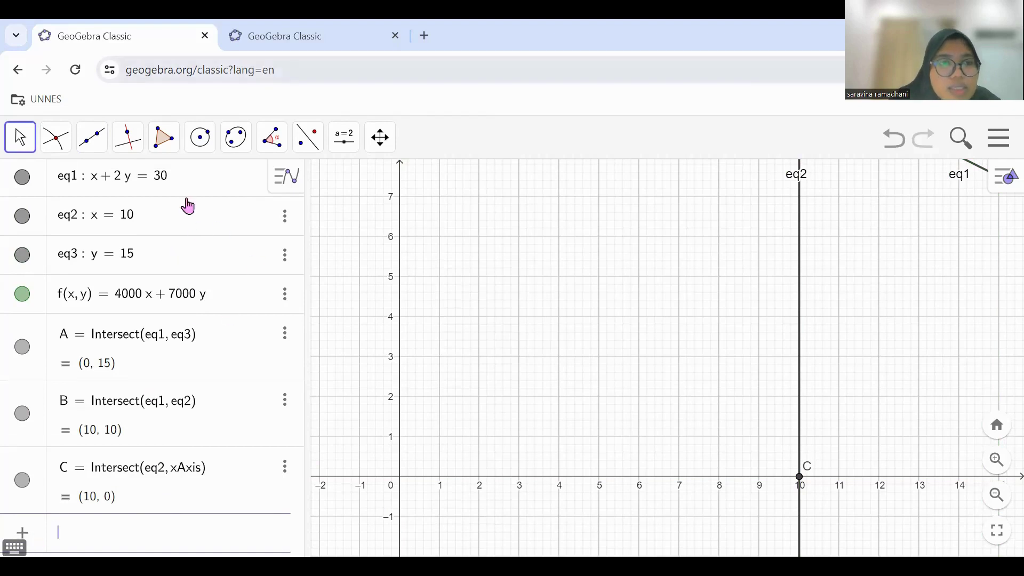
# Step: Add the Spreadsheet view alongside the algebra list and the graph
pyautogui.click(999, 140)
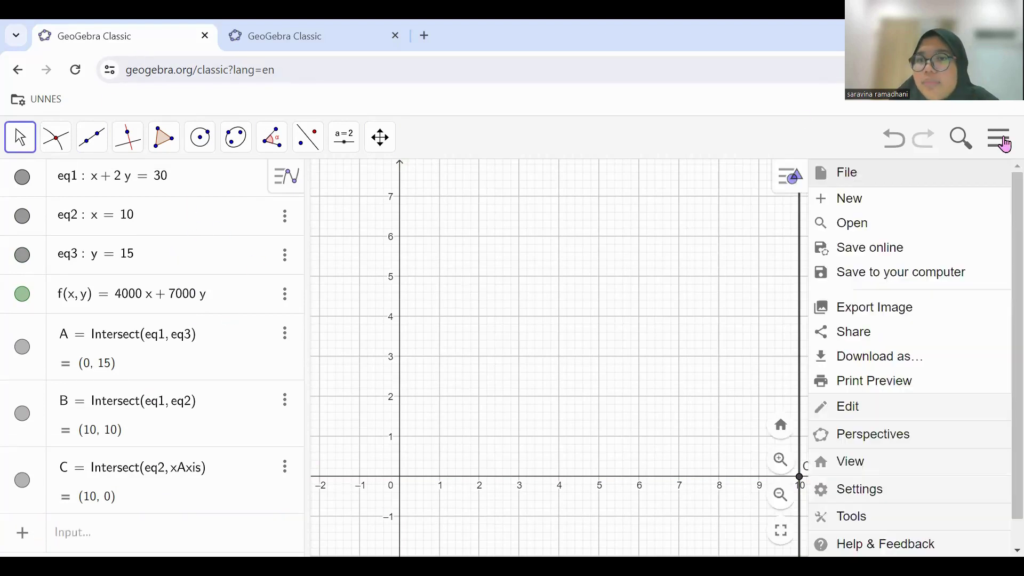
pyautogui.click(1002, 141)
pyautogui.click(1004, 181)
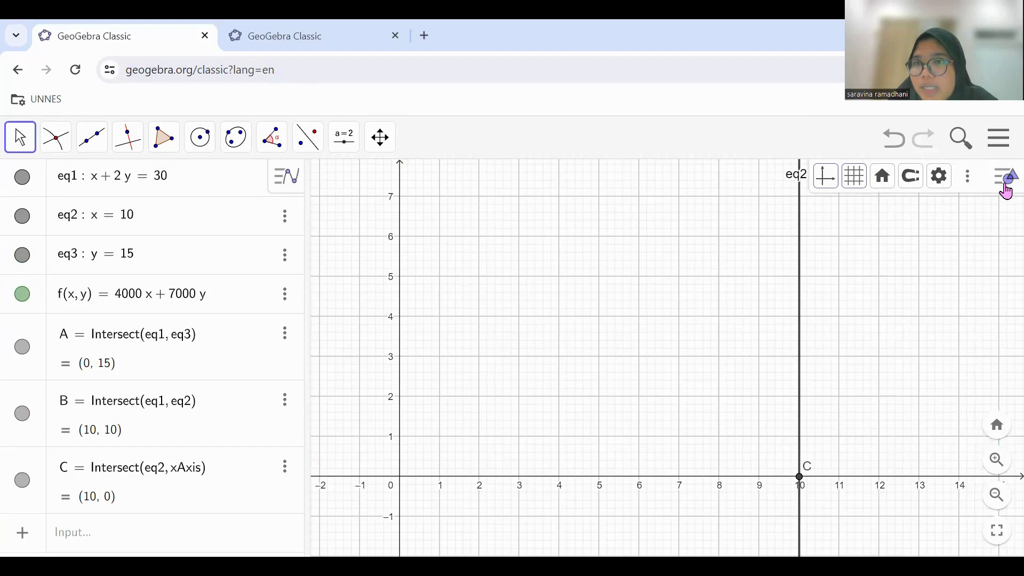
pyautogui.click(968, 176)
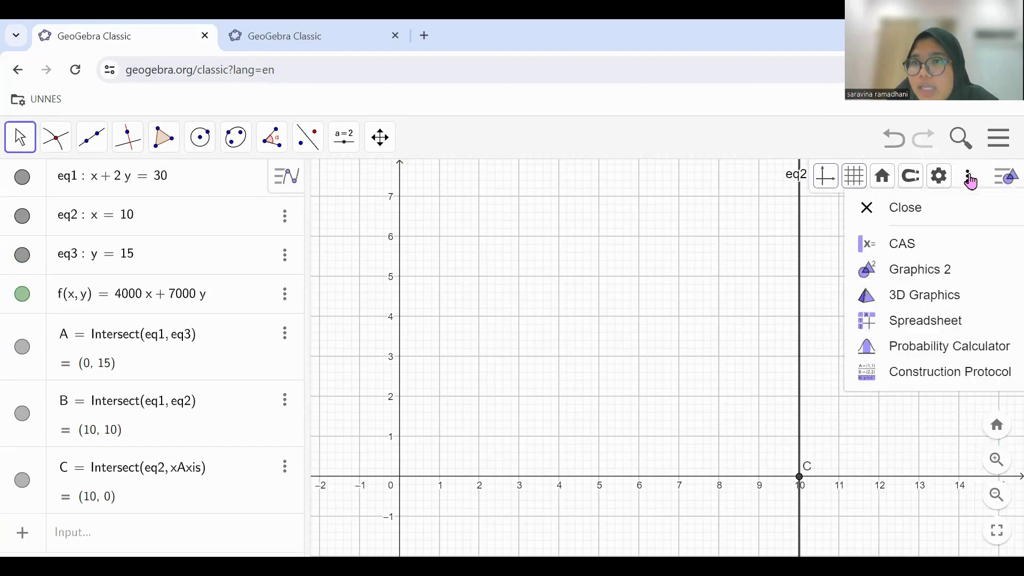
pyautogui.click(944, 324)
# Step: Enter the column headings titik in cell A1 and f(x,y) in cell B1 of the spreadsheet
pyautogui.click(864, 193)
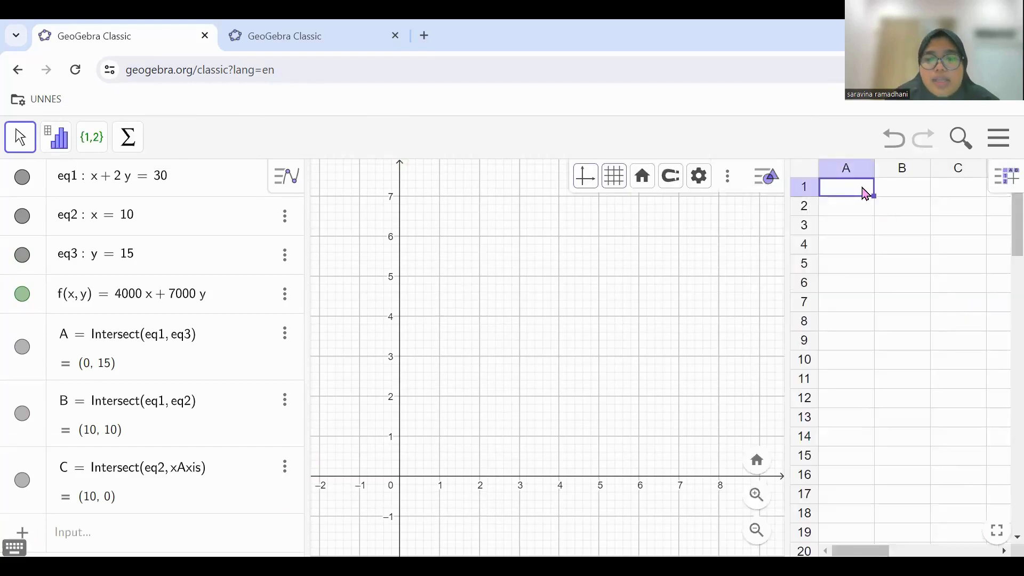
pyautogui.write('titik')
pyautogui.press('Tab')
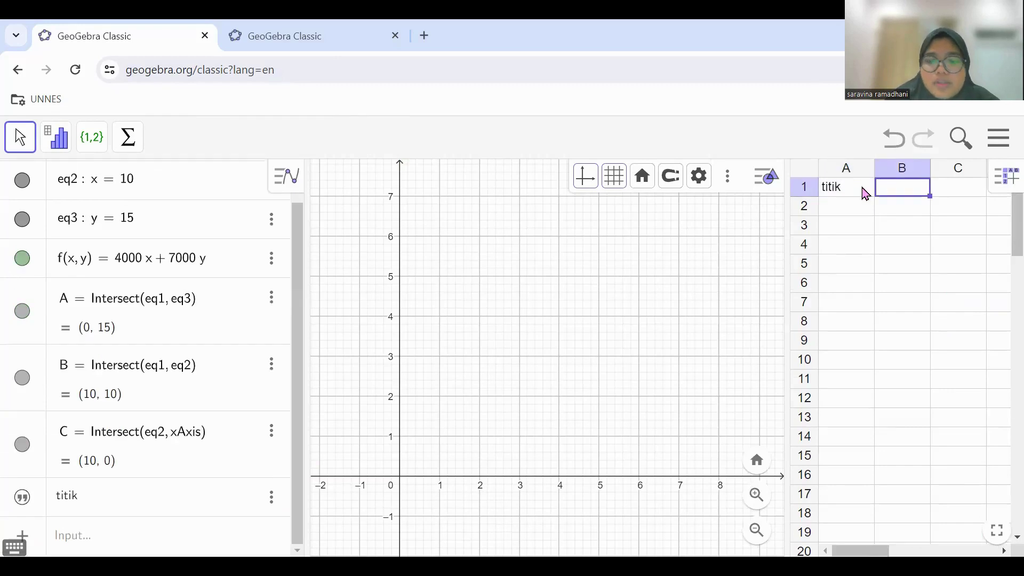
pyautogui.write('f(x,y')
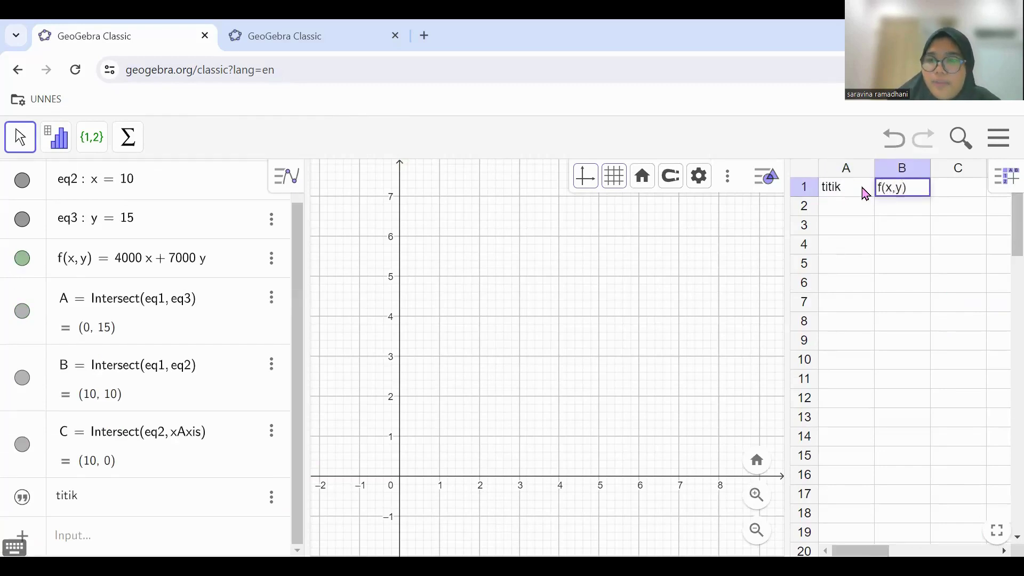
pyautogui.press('Return')
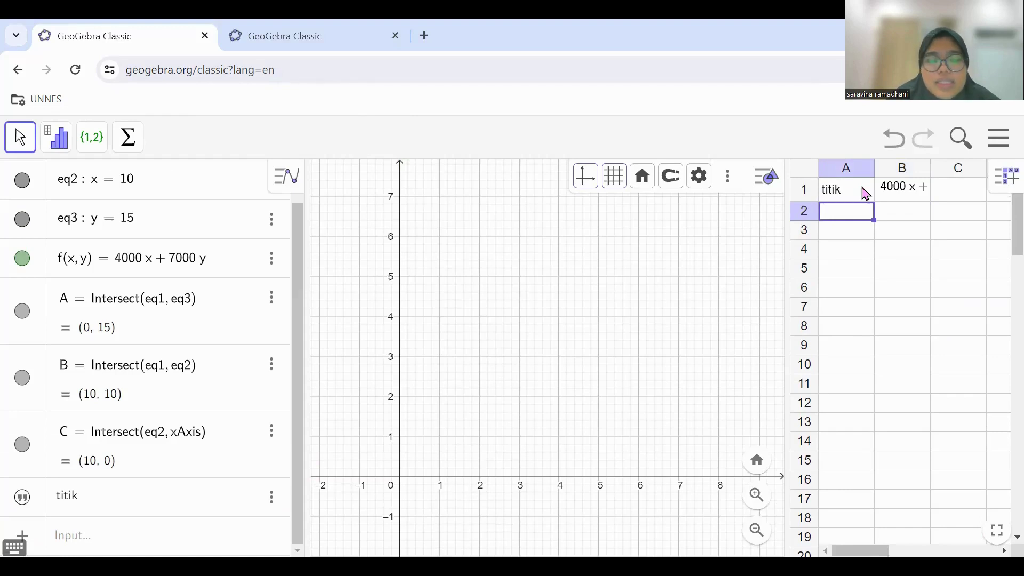
# Step: List the corner points A, B and C in cells A2 to A4 under the titik heading
pyautogui.write('A')
pyautogui.press('Return')
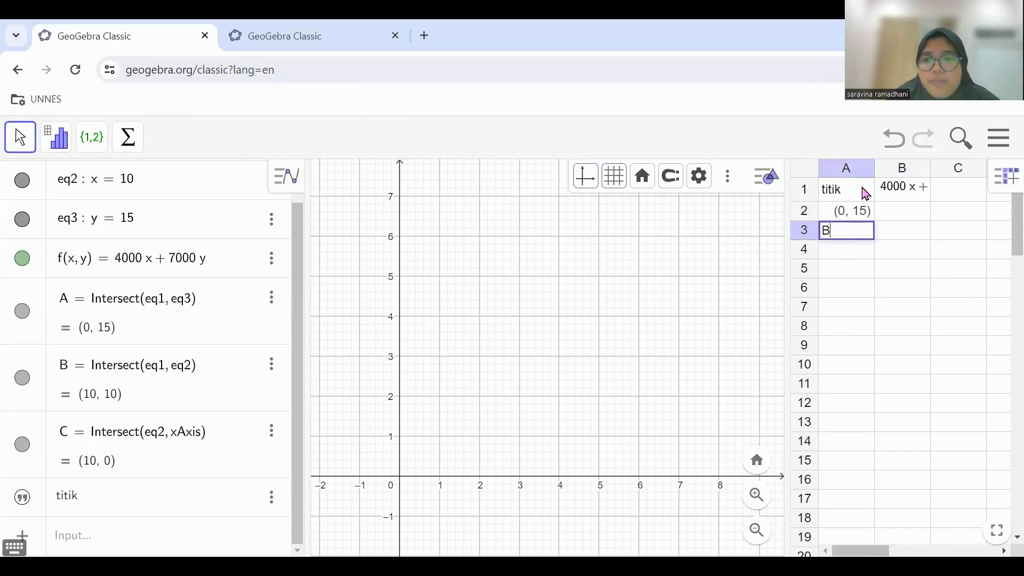
pyautogui.write('B')
pyautogui.press('Return')
pyautogui.write('C')
pyautogui.press('Tab')
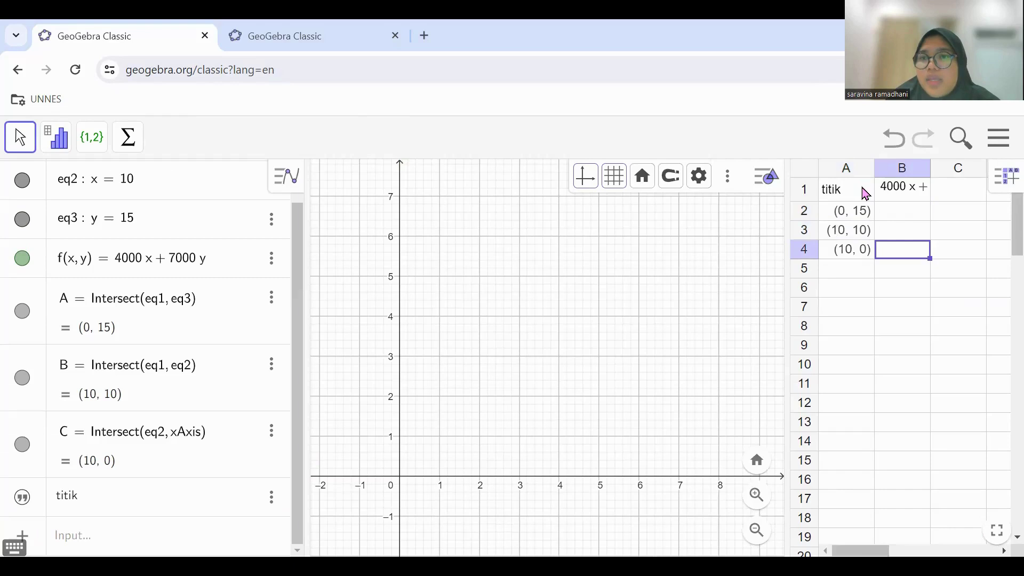
# Step: Evaluate the objective function f at corner point A in cell B2, using the point in cell A2
pyautogui.press('Up')
pyautogui.press('Up')
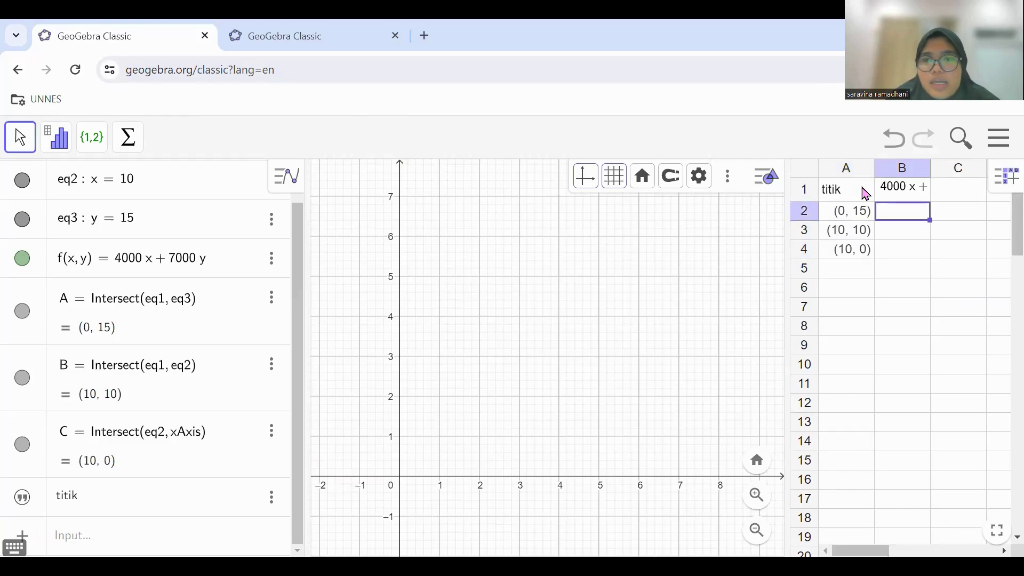
pyautogui.press('Return')
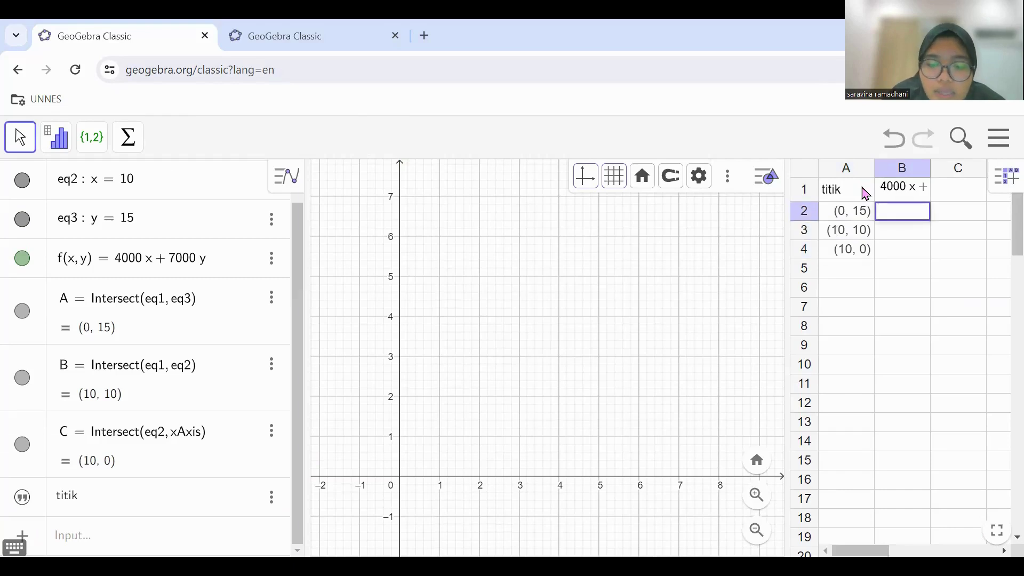
pyautogui.write('(')
pyautogui.write('A2')
pyautogui.press('Return')
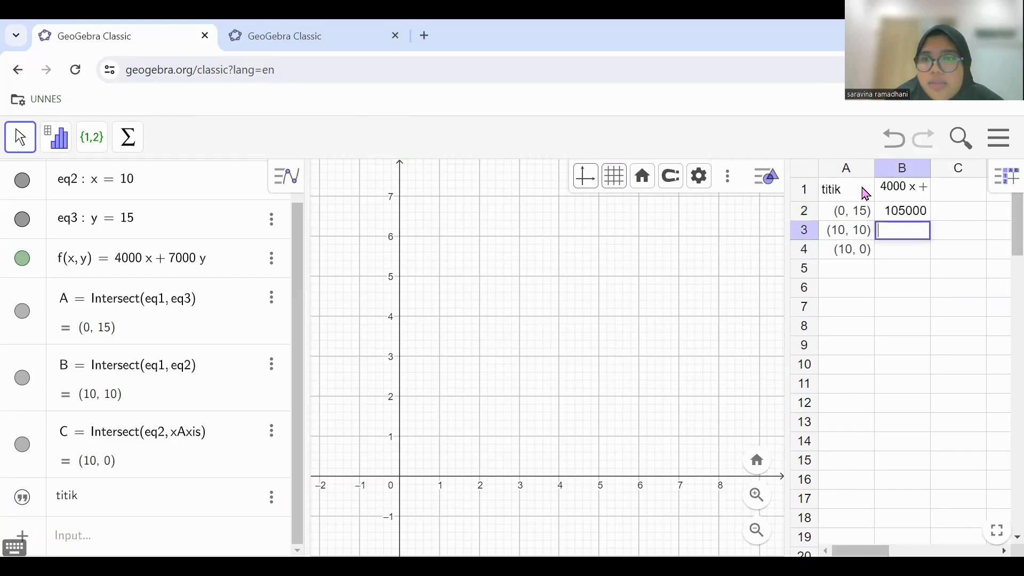
# Step: Evaluate the objective function f at corner points B and C in cells B3 and B4
pyautogui.write('f(')
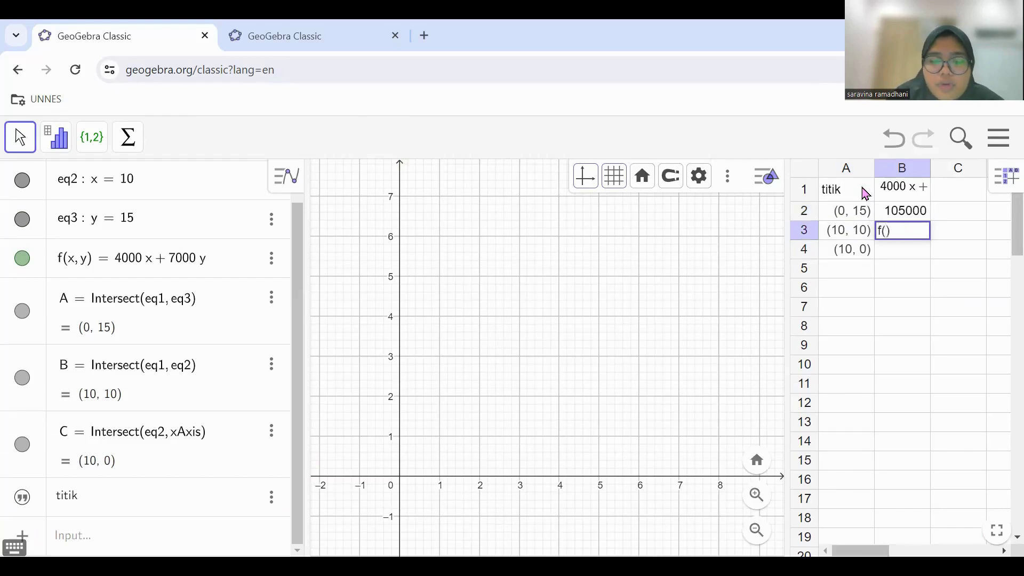
pyautogui.write('A3')
pyautogui.press('Return')
pyautogui.write('f')
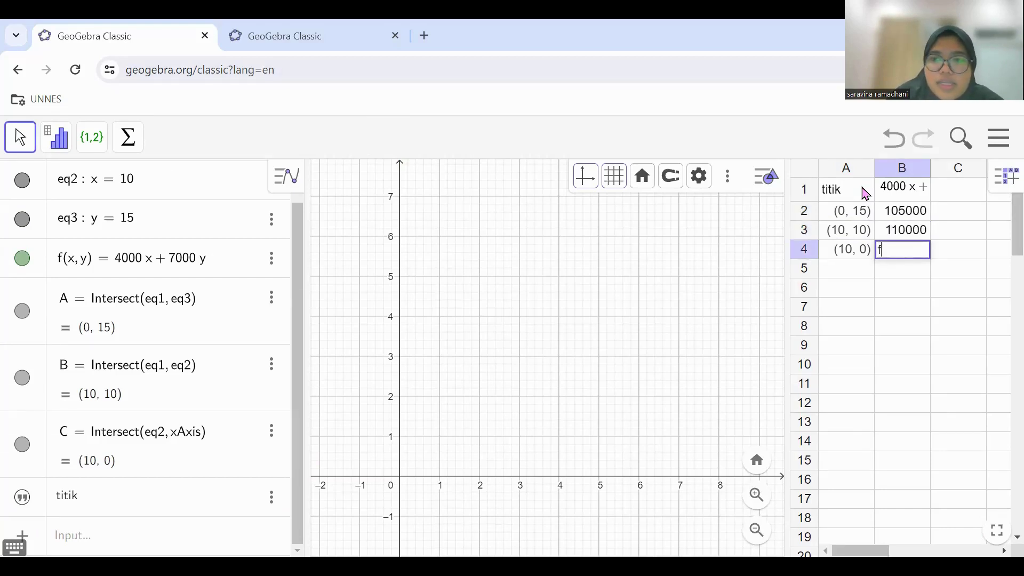
pyautogui.write('(C')
pyautogui.press('Return')
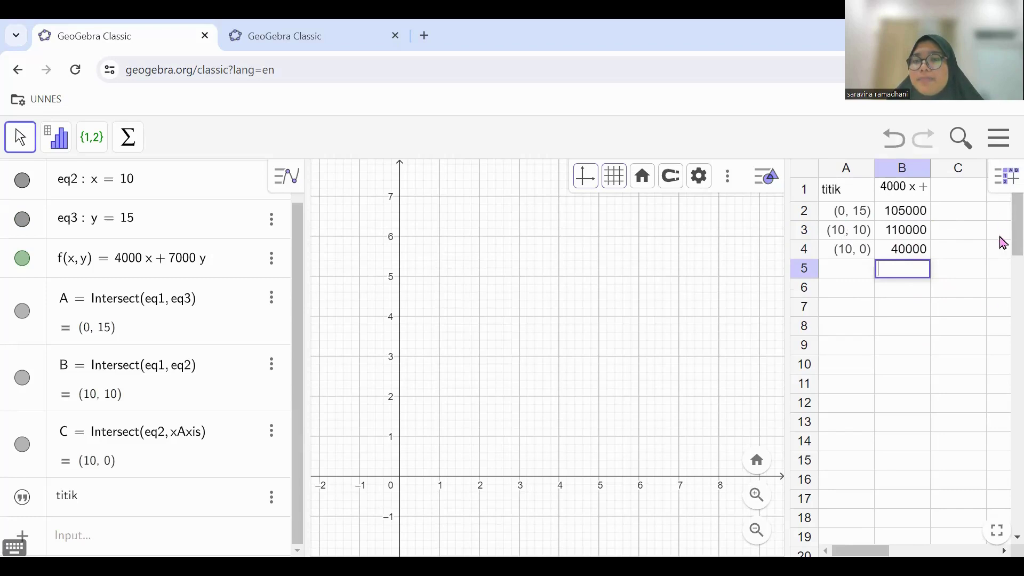
pyautogui.click(914, 234)
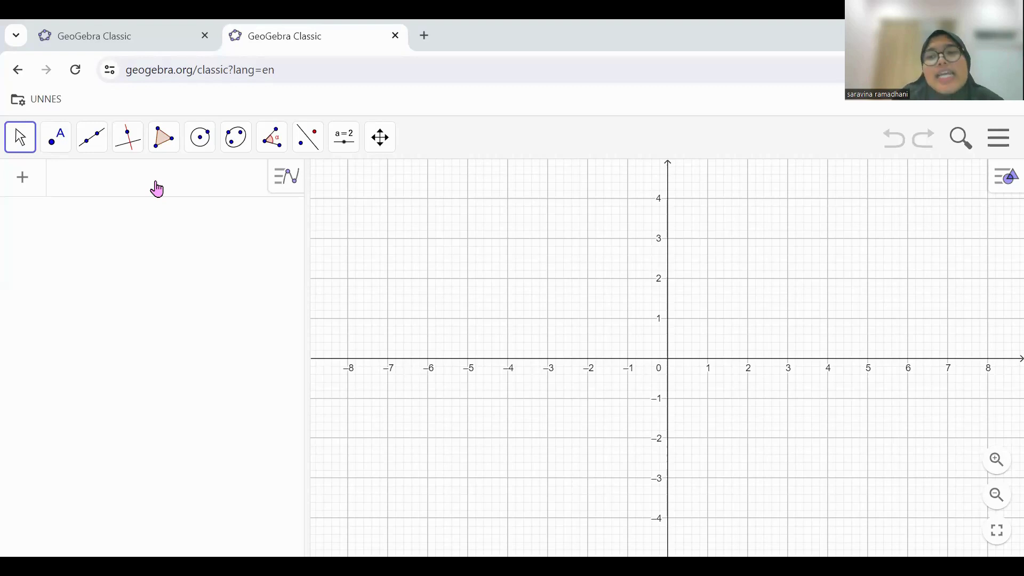
# Step: Start a new expression in the blank GeoGebra worksheet with the inequality x + 2y ≤ 30
pyautogui.click(157, 189)
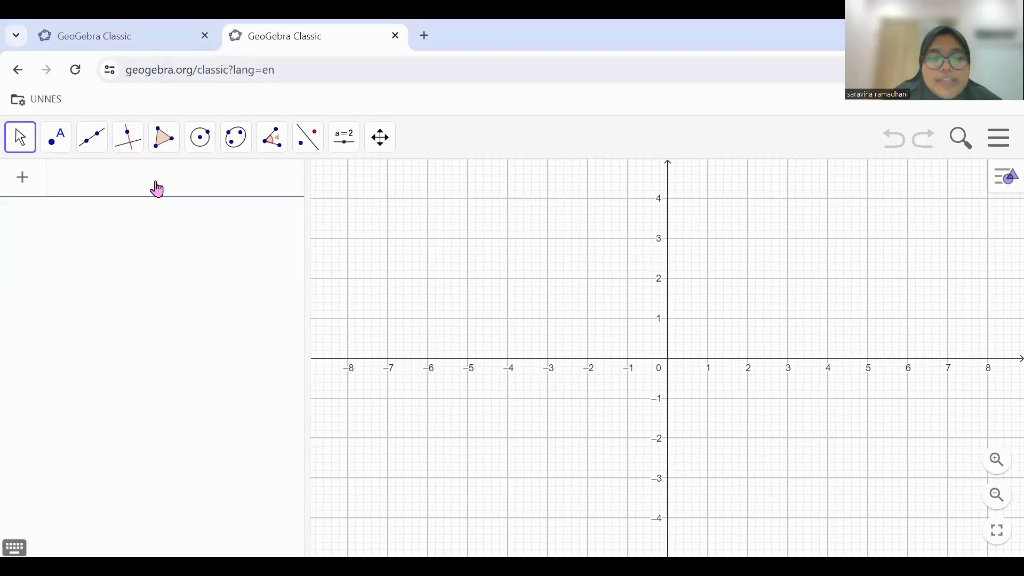
pyautogui.write('x+')
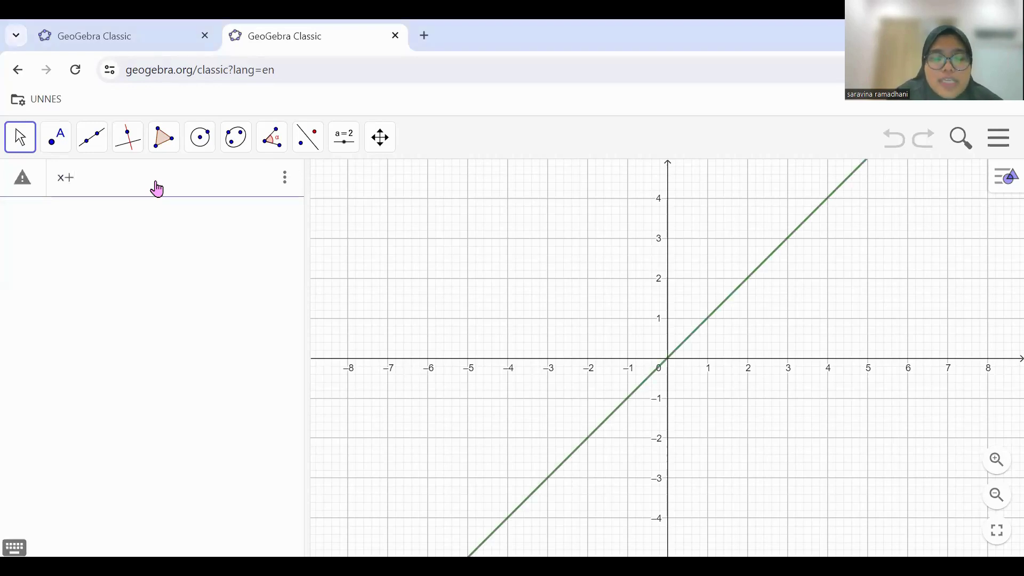
pyautogui.write('2y')
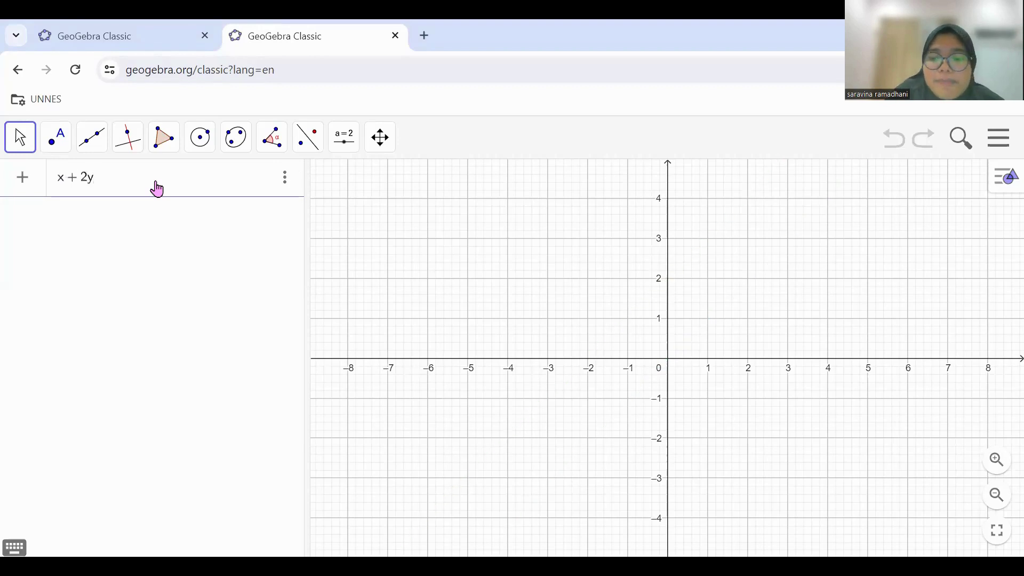
pyautogui.write('<')
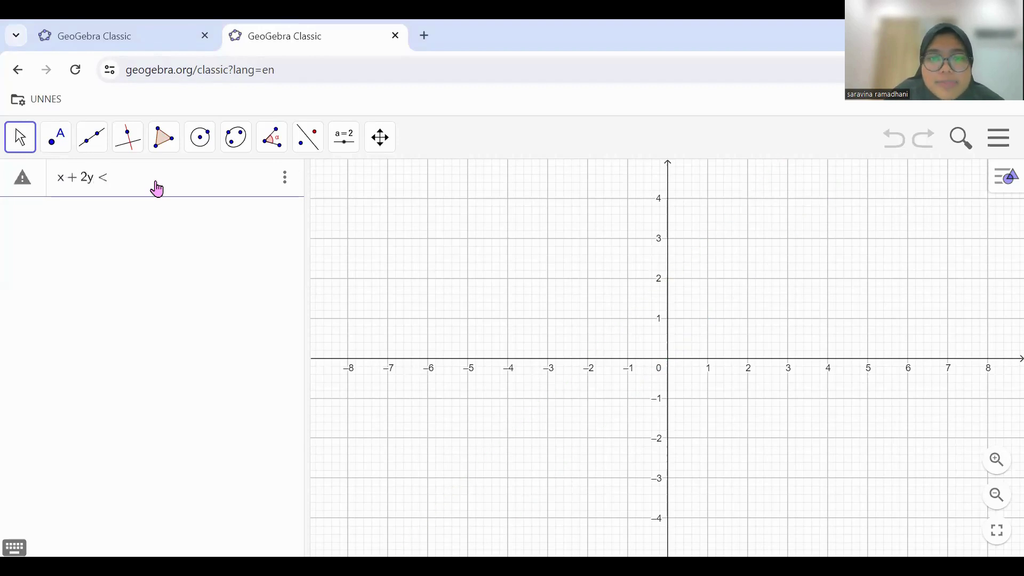
pyautogui.write('=30')
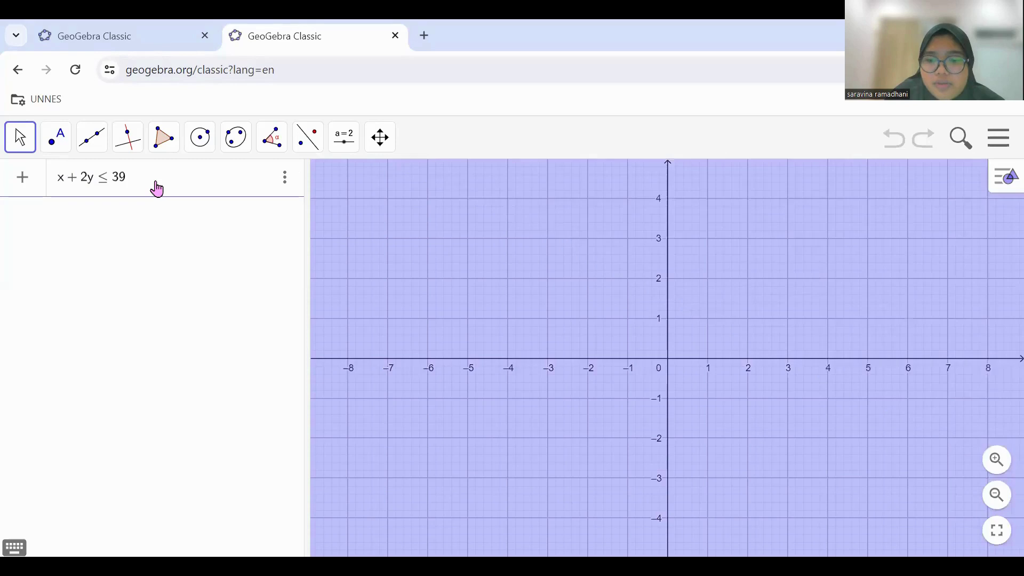
# Step: Extend the inequality with the logical-and conditions ∧ x ≤ 10 ∧ y ≤ 15
pyautogui.click(14, 547)
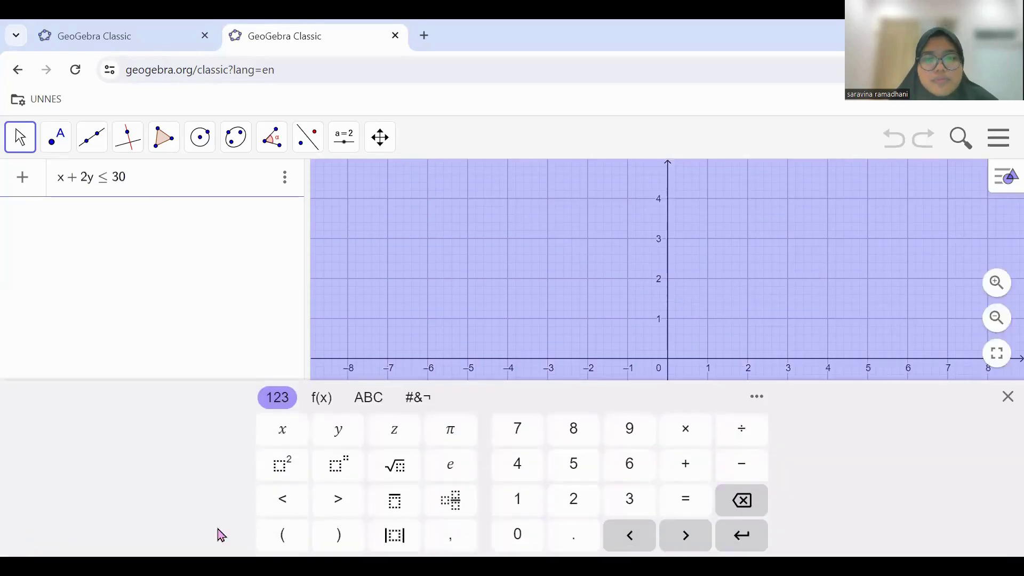
pyautogui.click(419, 398)
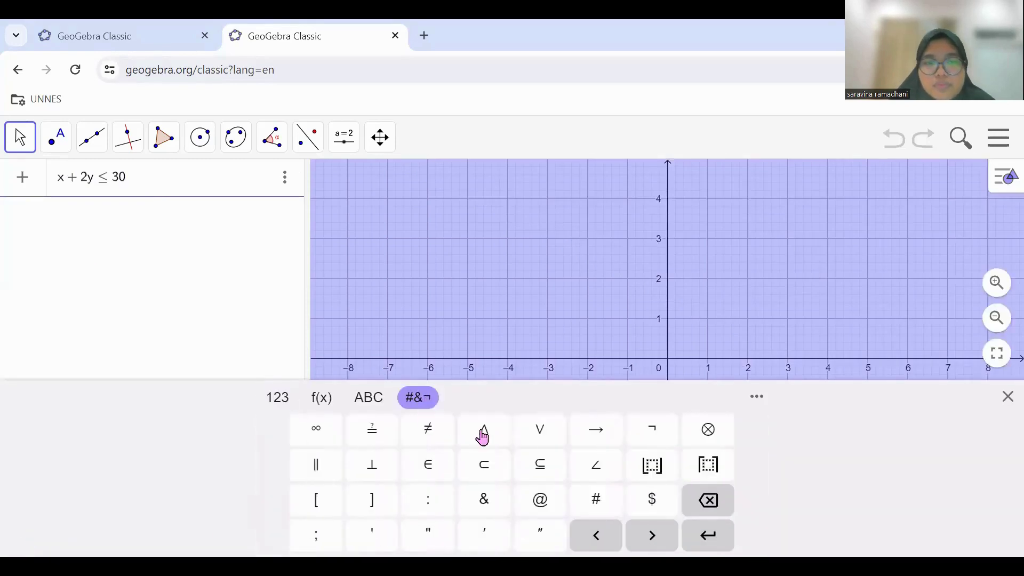
pyautogui.click(482, 432)
pyautogui.write('x<')
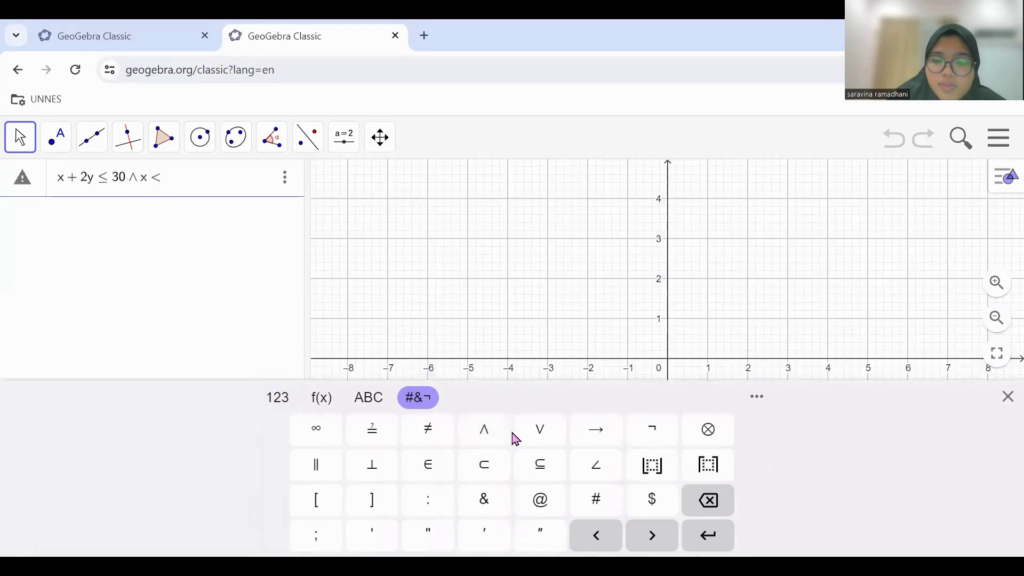
pyautogui.write('=10')
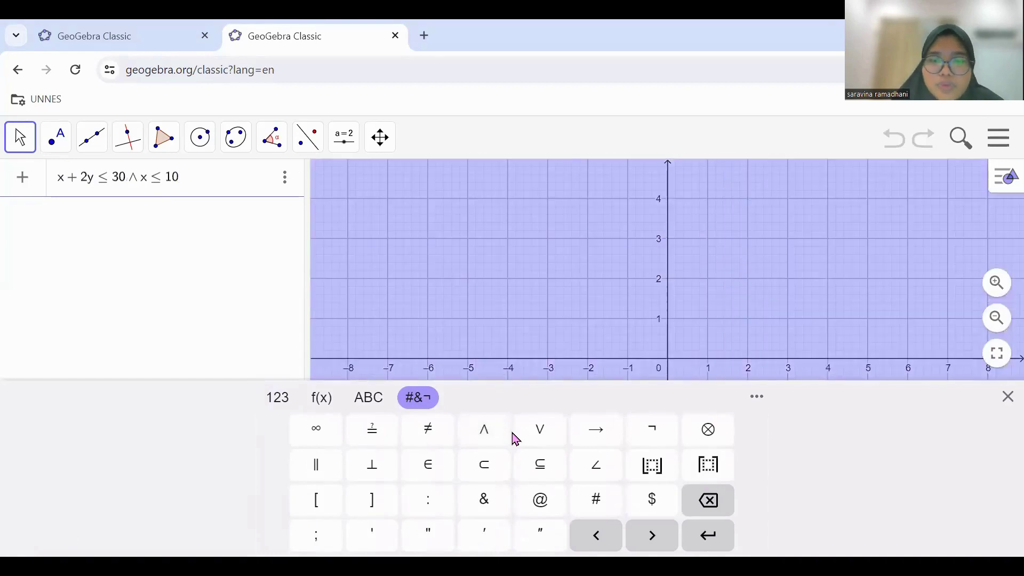
pyautogui.click(484, 432)
pyautogui.write('y')
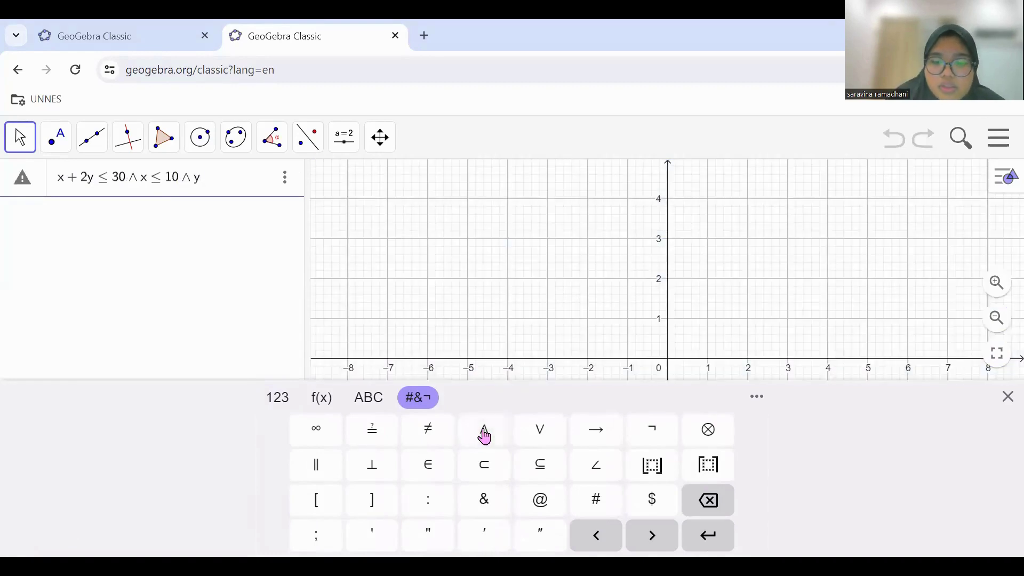
pyautogui.write('<=15')
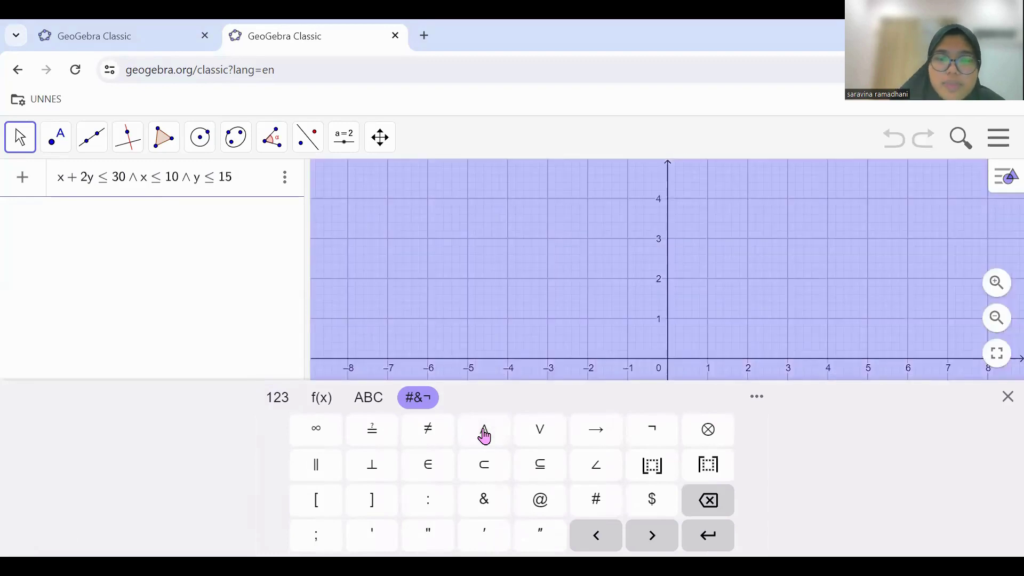
# Step: Complete the combined inequality with the non-negativity conditions ∧ x ≥ 0 ∧ y ≥ 0 and enter it
pyautogui.click(484, 433)
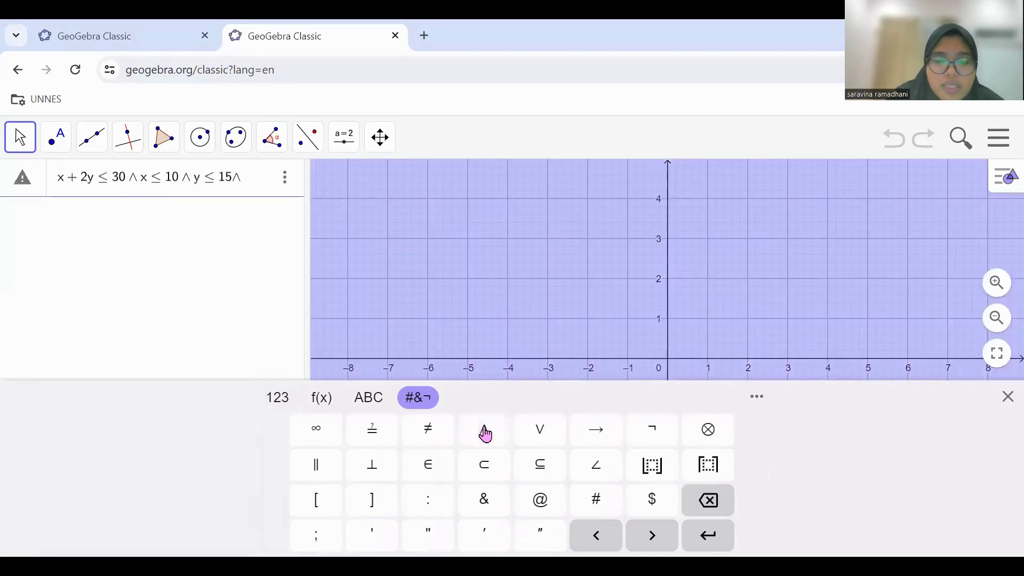
pyautogui.write('x>=0')
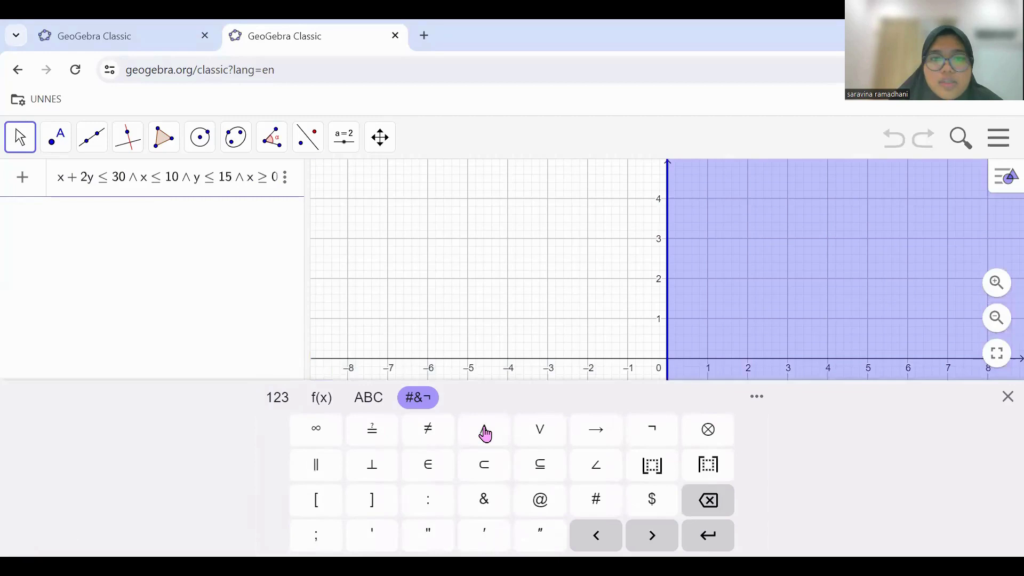
pyautogui.click(484, 433)
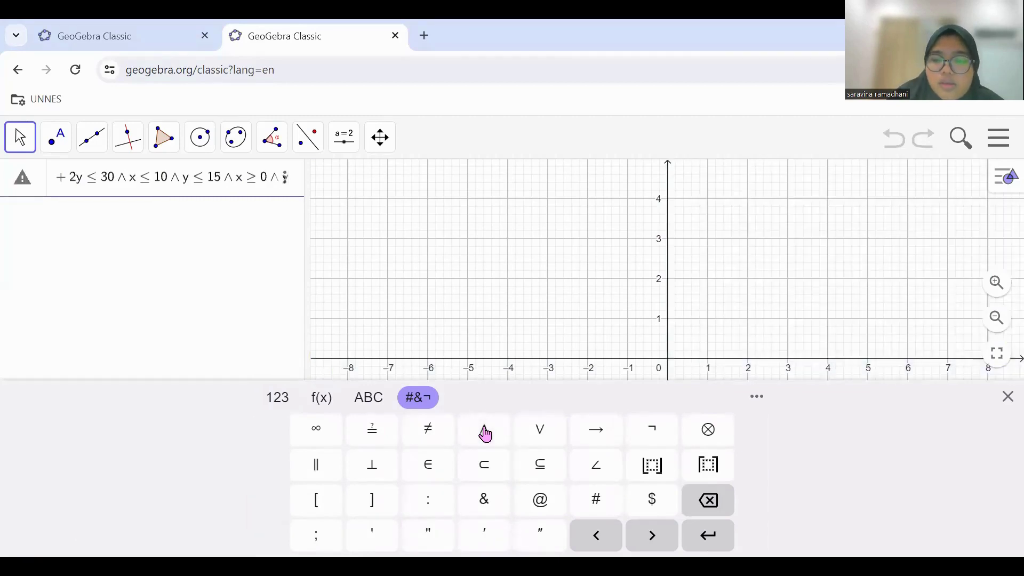
pyautogui.write('y')
pyautogui.write('>=0')
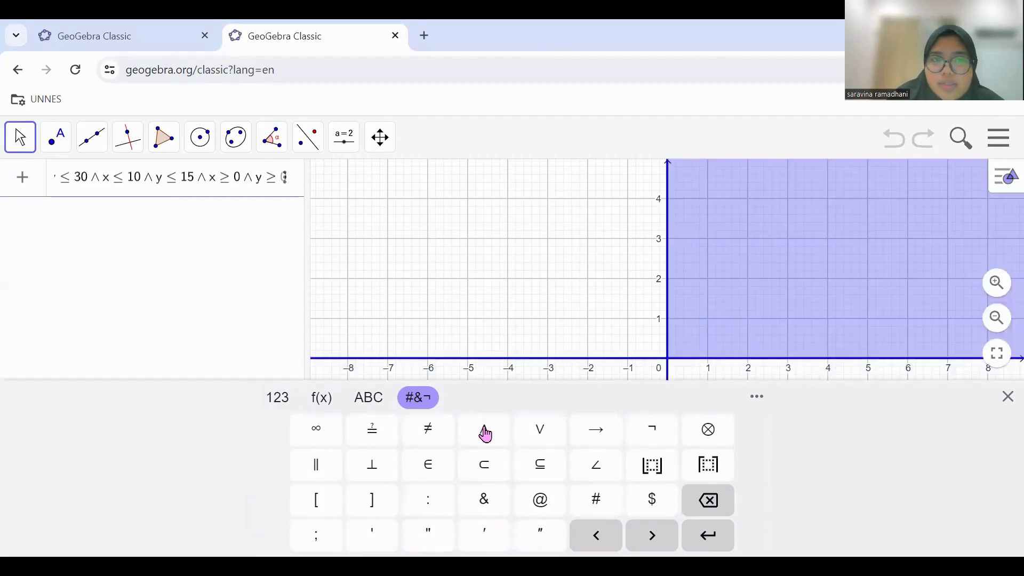
pyautogui.press('Return')
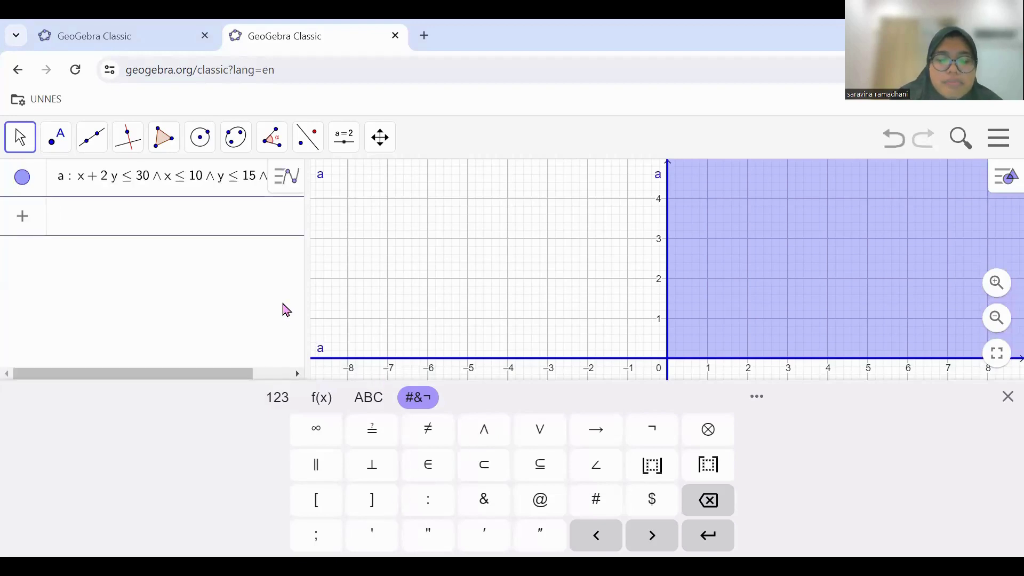
# Step: Enter the boundary lines x + 2y = 30, x = 10 and y = 15 as separate equations
pyautogui.write('x + 2 y ')
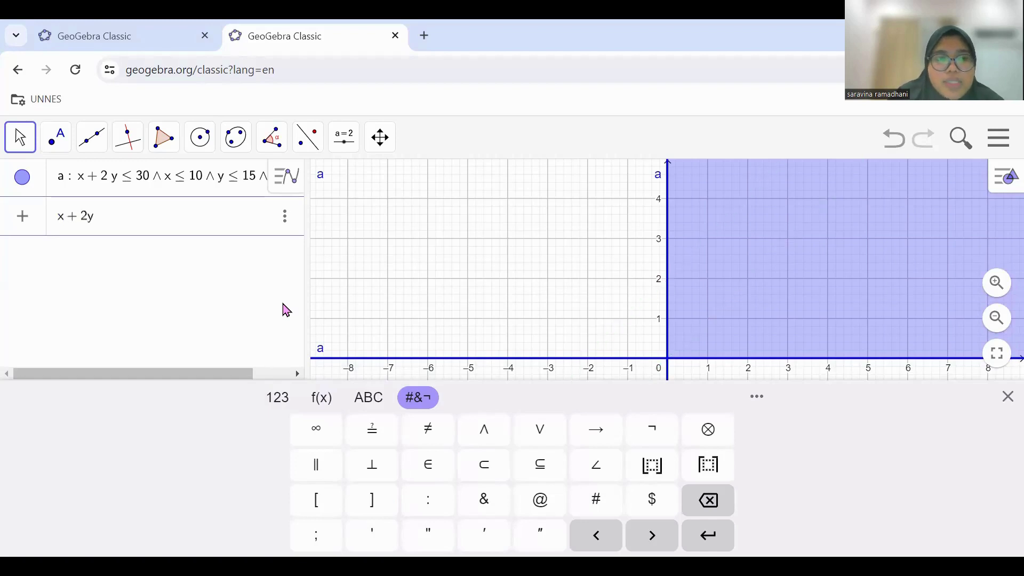
pyautogui.write('= 30')
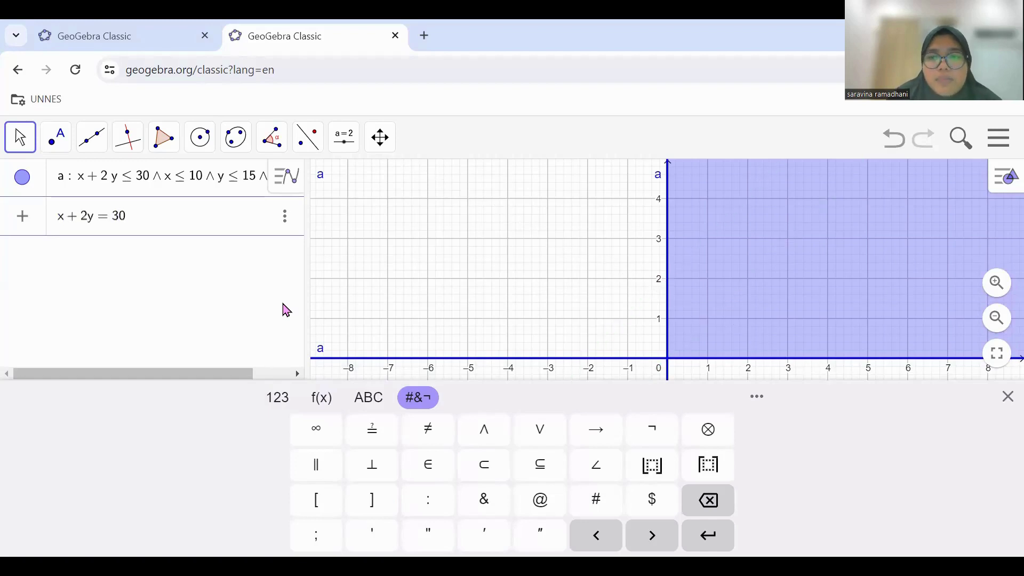
pyautogui.press('Return')
pyautogui.write('x=10')
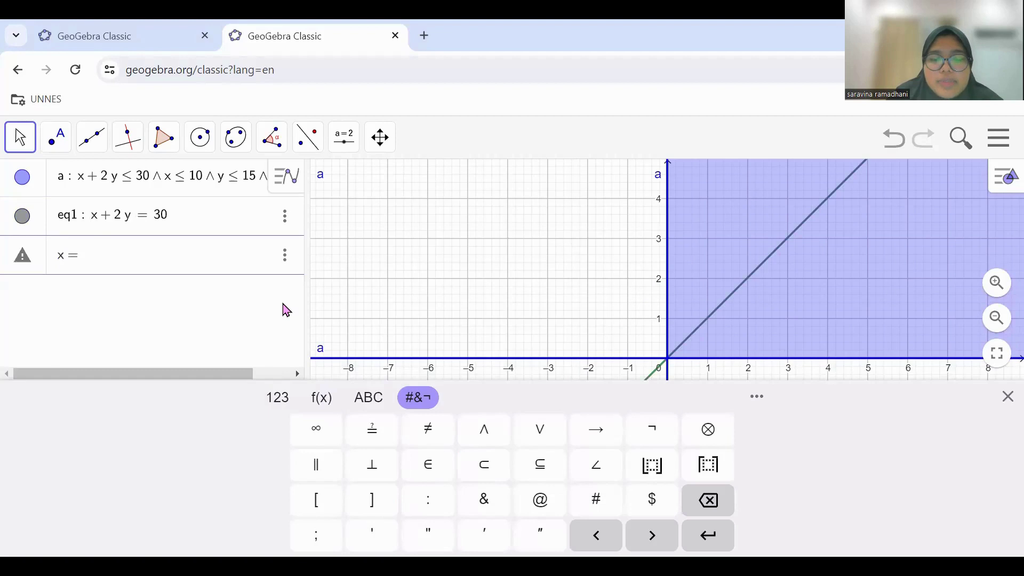
pyautogui.press('Return')
pyautogui.write('y')
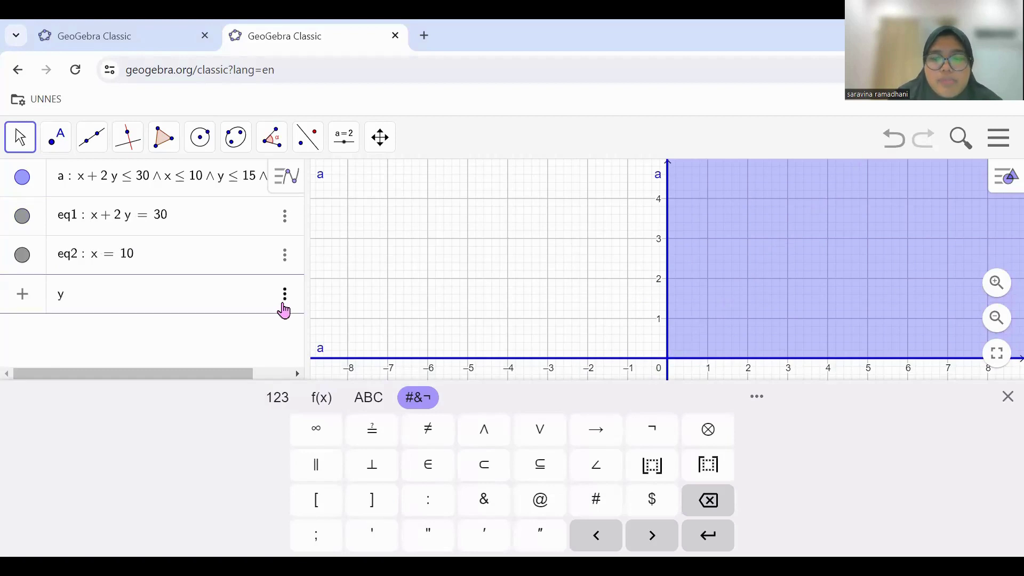
pyautogui.write(' = 15')
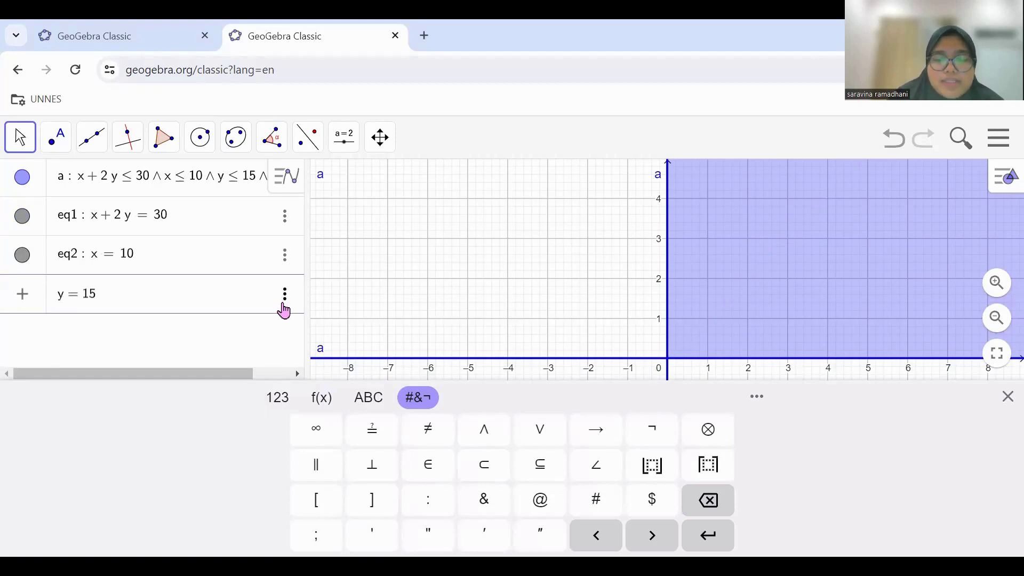
pyautogui.press('Return')
# Step: Rename the line y = 15 to eq3 in its settings and close the settings
pyautogui.click(283, 299)
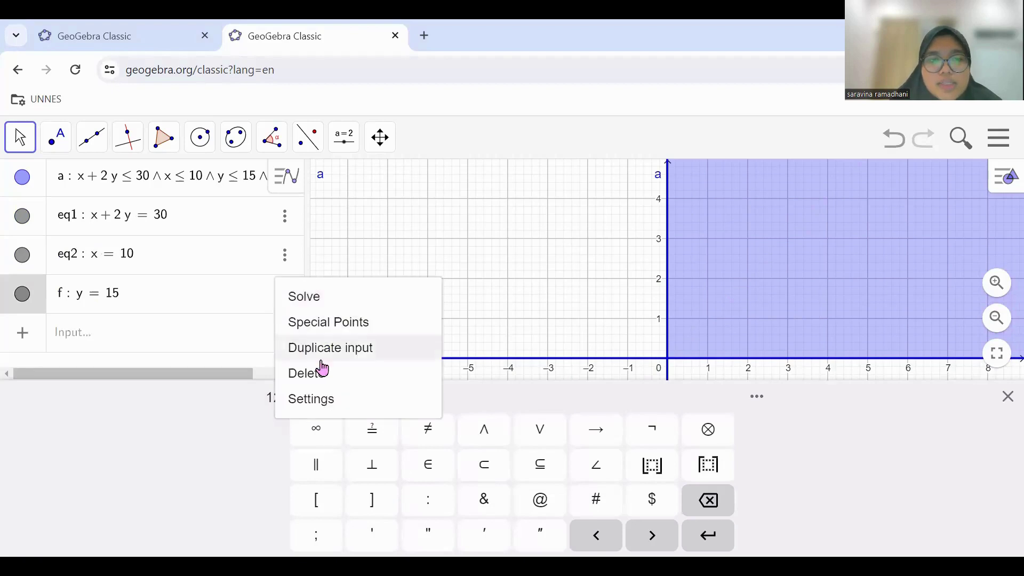
pyautogui.click(315, 399)
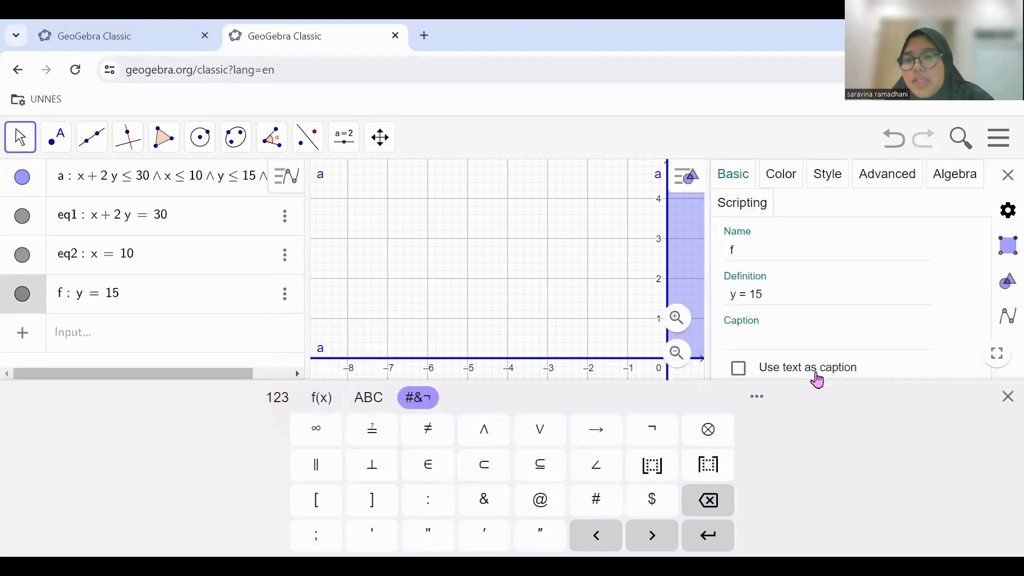
pyautogui.click(761, 248)
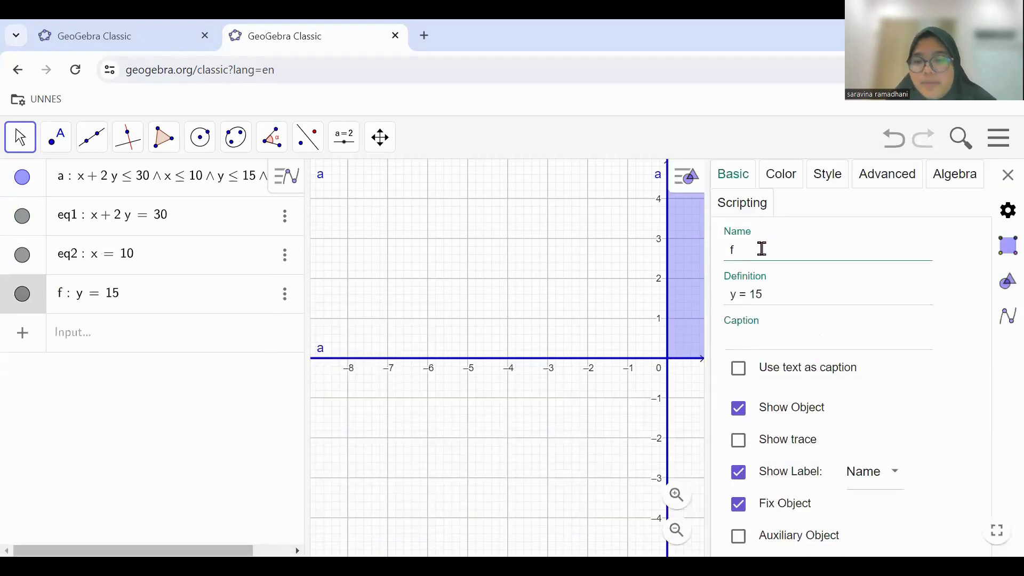
pyautogui.press('BackSpace')
pyautogui.write('e')
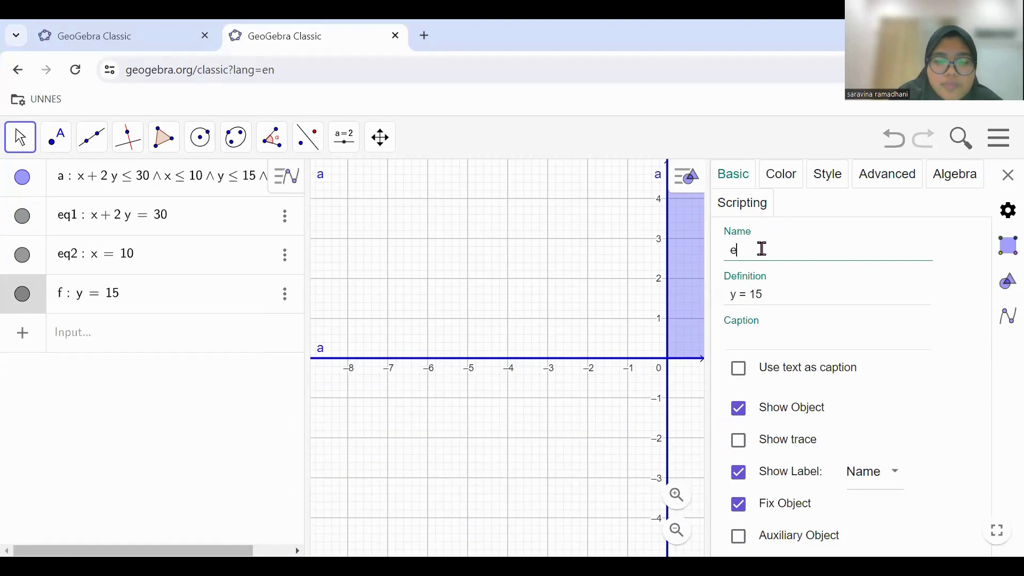
pyautogui.write('q3')
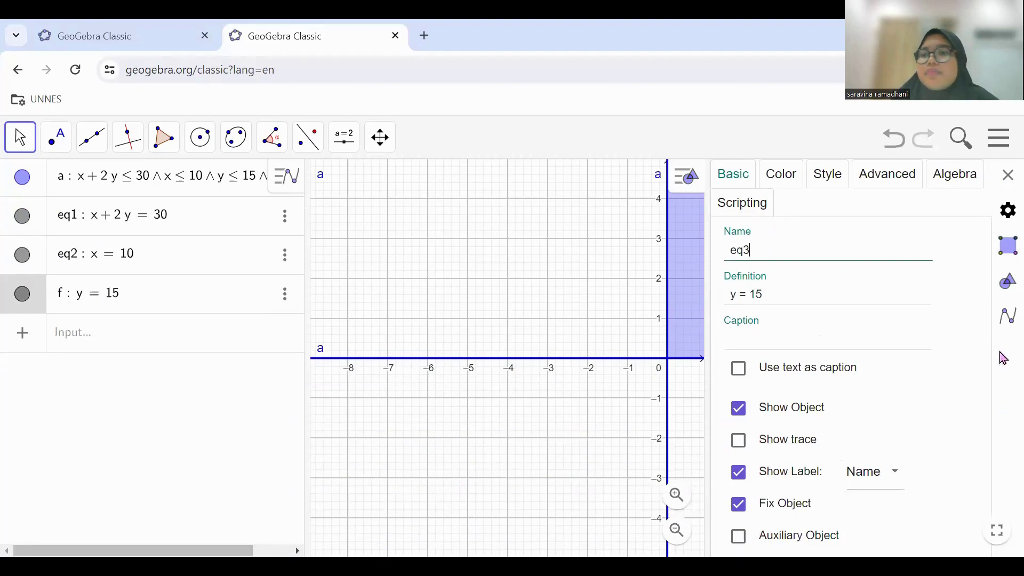
pyautogui.press('Return')
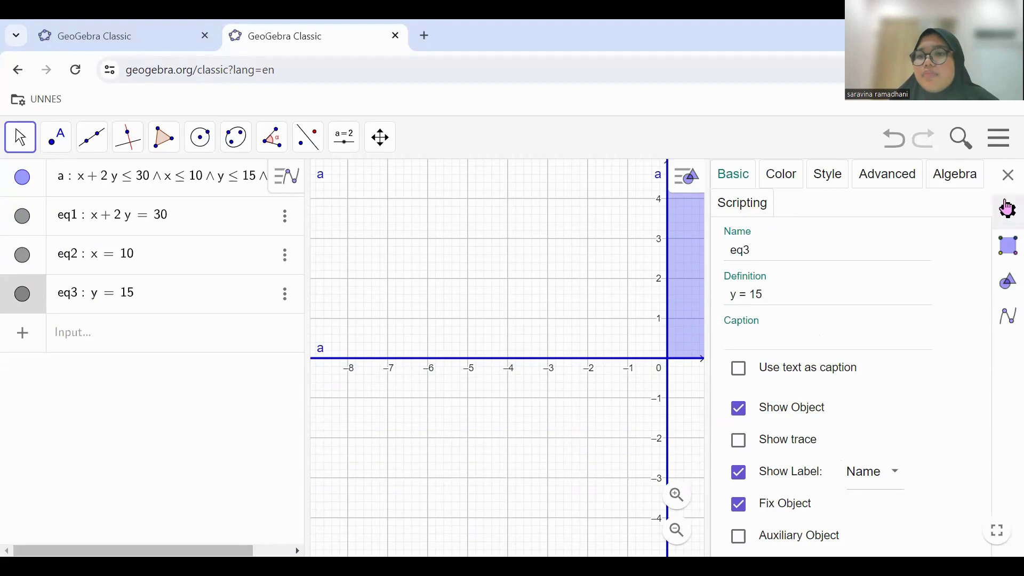
pyautogui.click(1008, 175)
# Step: Mark the intersection of the line x + 2y = 30 with the y-axis using the Intersect tool
pyautogui.click(143, 345)
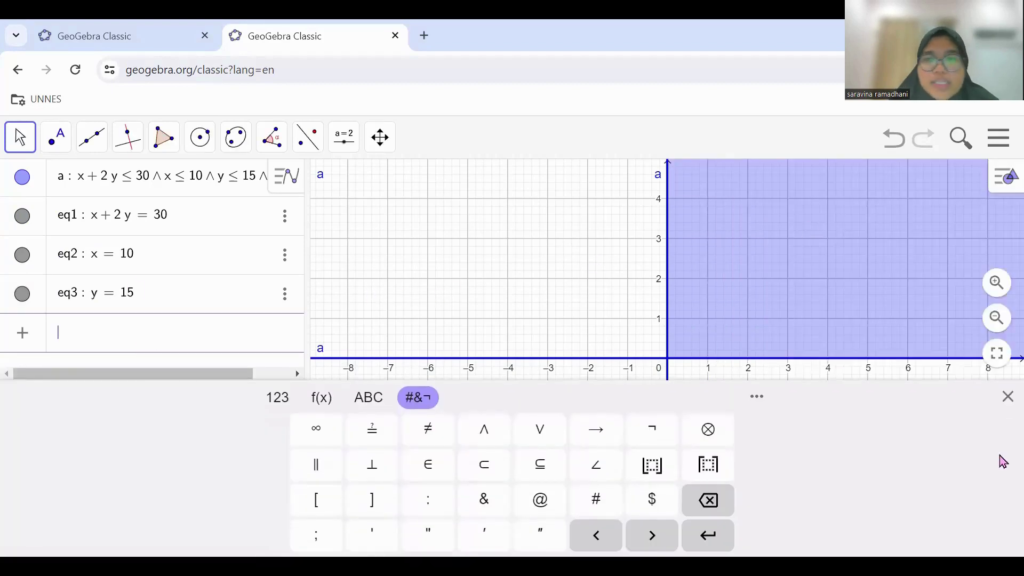
pyautogui.click(1007, 397)
pyautogui.moveTo(680, 410); pyautogui.dragTo(638, 403)
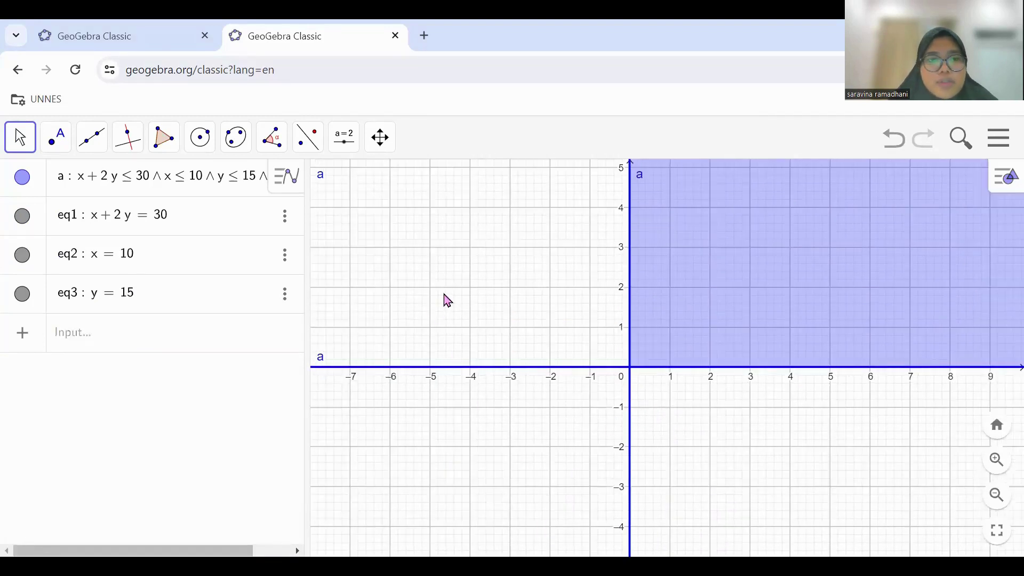
pyautogui.moveTo(444, 294); pyautogui.dragTo(379, 427)
pyautogui.moveTo(955, 224); pyautogui.dragTo(944, 423)
pyautogui.click(96, 140)
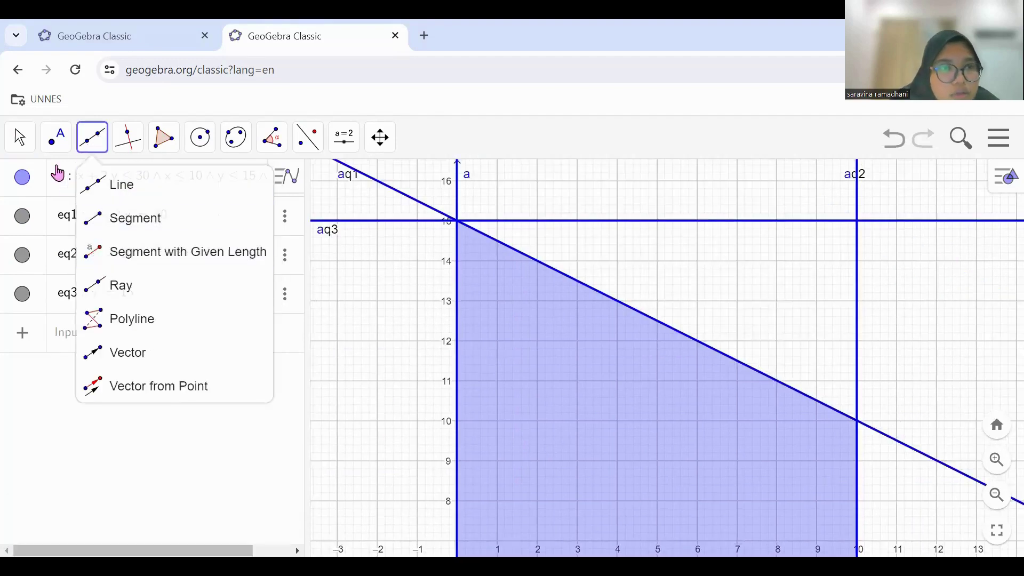
pyautogui.moveTo(56, 140)
pyautogui.click(114, 283)
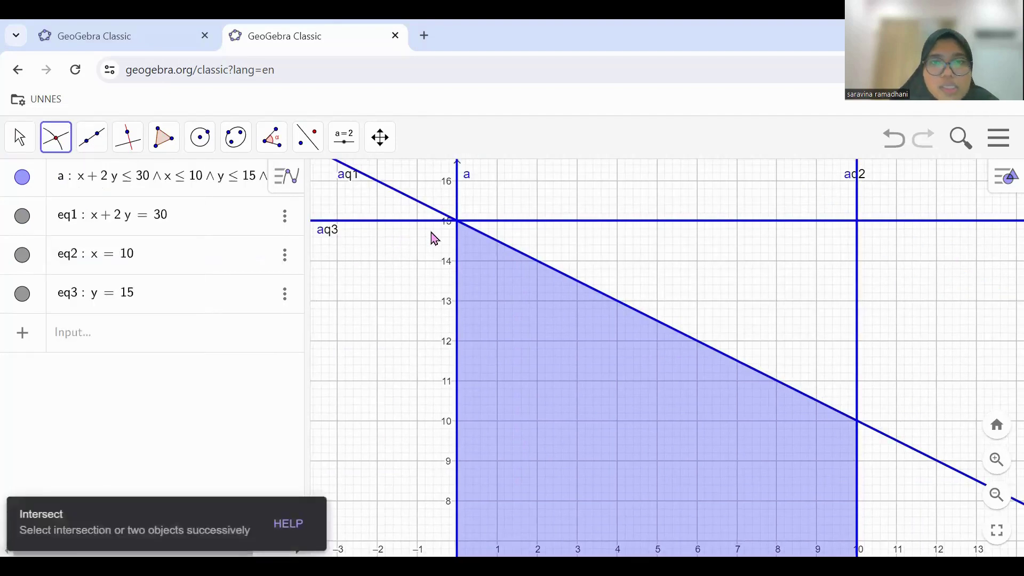
pyautogui.doubleClick(459, 224)
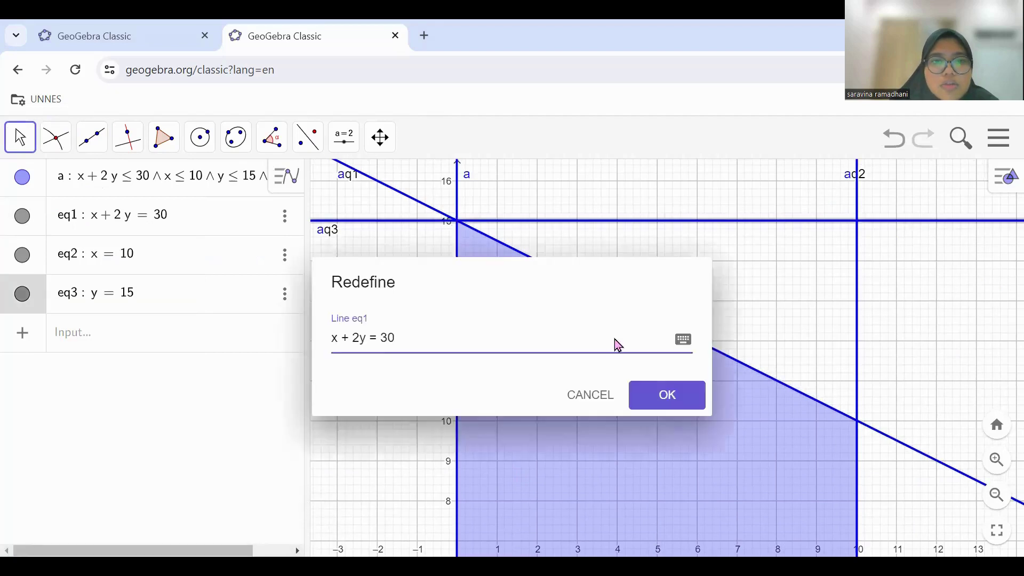
pyautogui.click(656, 393)
pyautogui.click(54, 150)
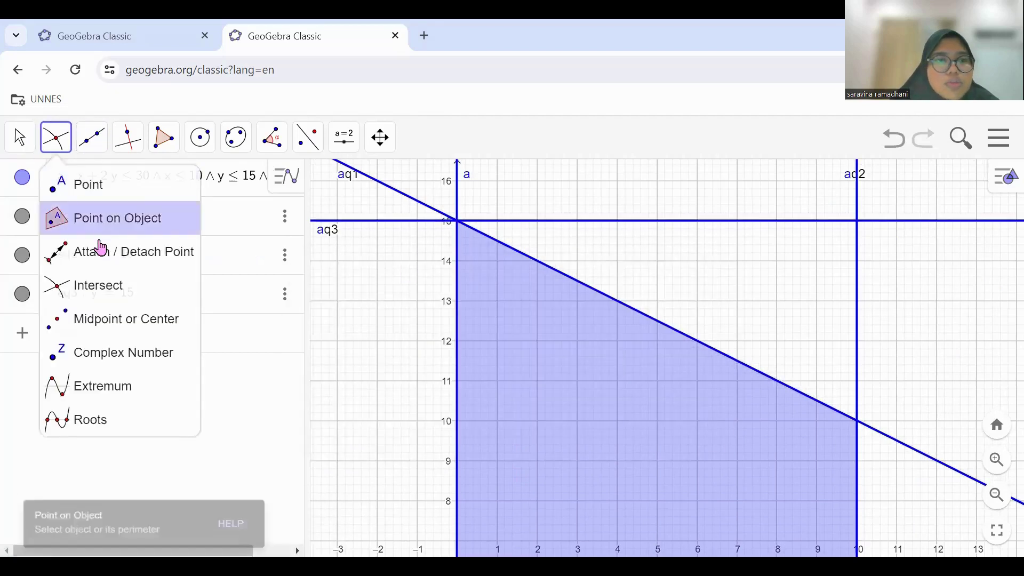
pyautogui.click(160, 281)
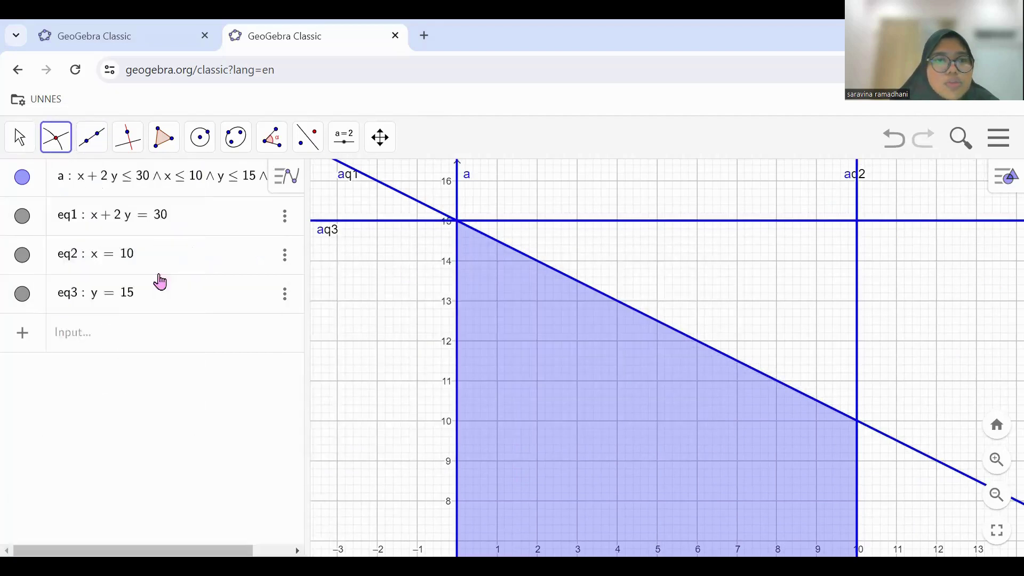
pyautogui.click(457, 222)
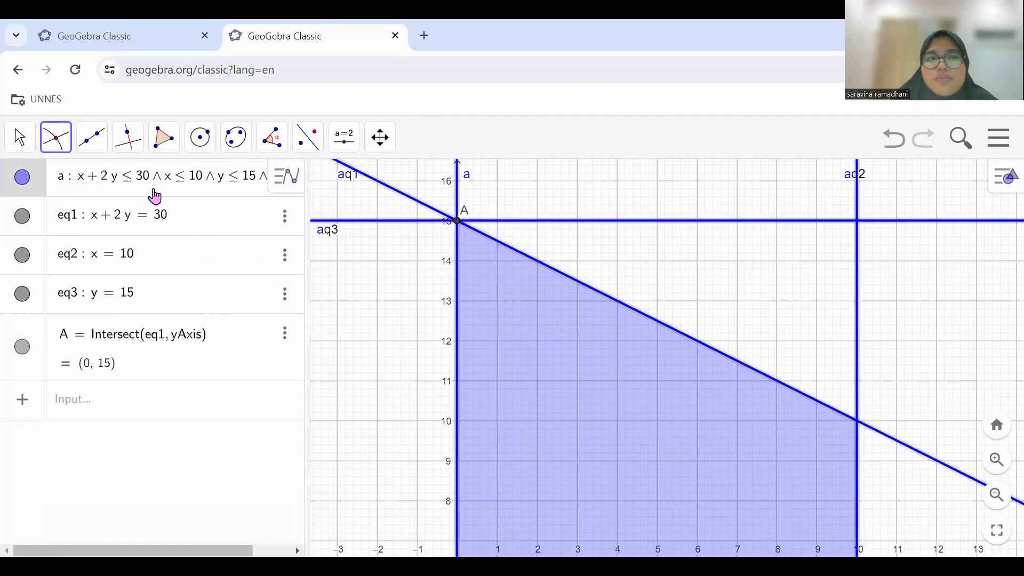
# Step: Mark the intersection of the lines x + 2y = 30 and x = 10 as the region's next corner point
pyautogui.click(20, 143)
pyautogui.moveTo(599, 272); pyautogui.dragTo(486, 254)
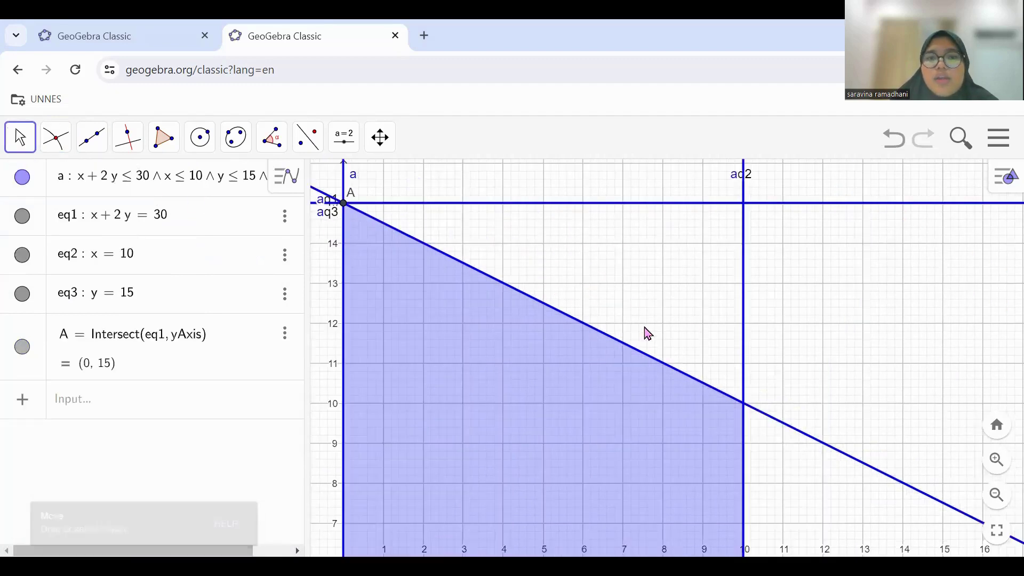
pyautogui.moveTo(646, 334); pyautogui.dragTo(492, 303)
pyautogui.click(55, 137)
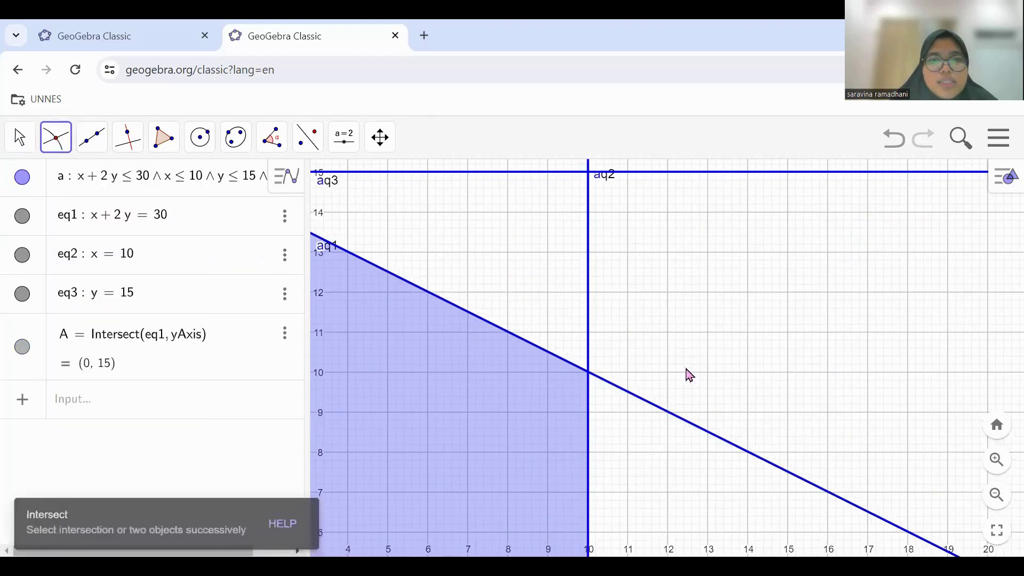
pyautogui.click(587, 376)
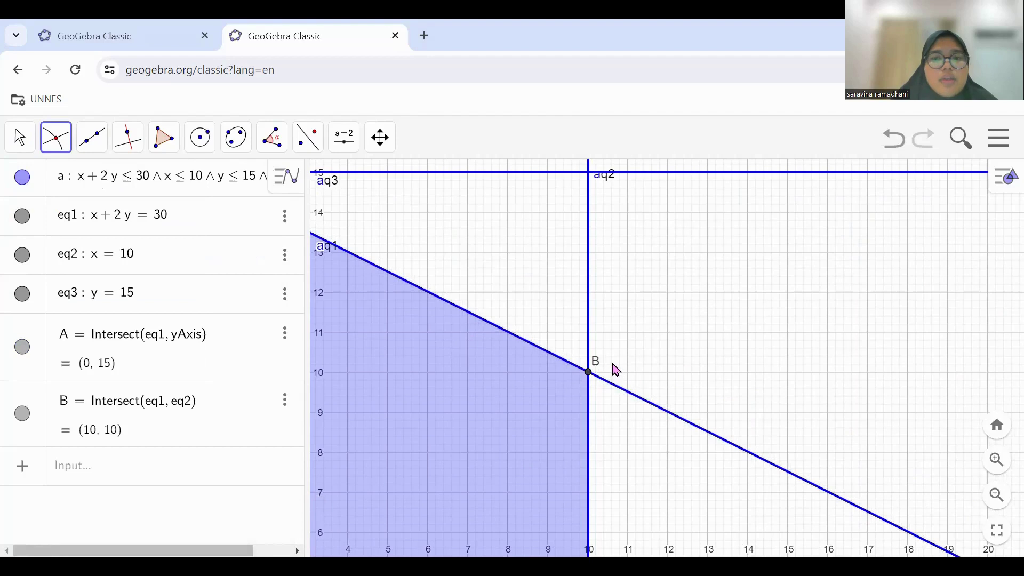
# Step: Mark the intersection of the line x = 10 with the x-axis as another corner point
pyautogui.click(18, 145)
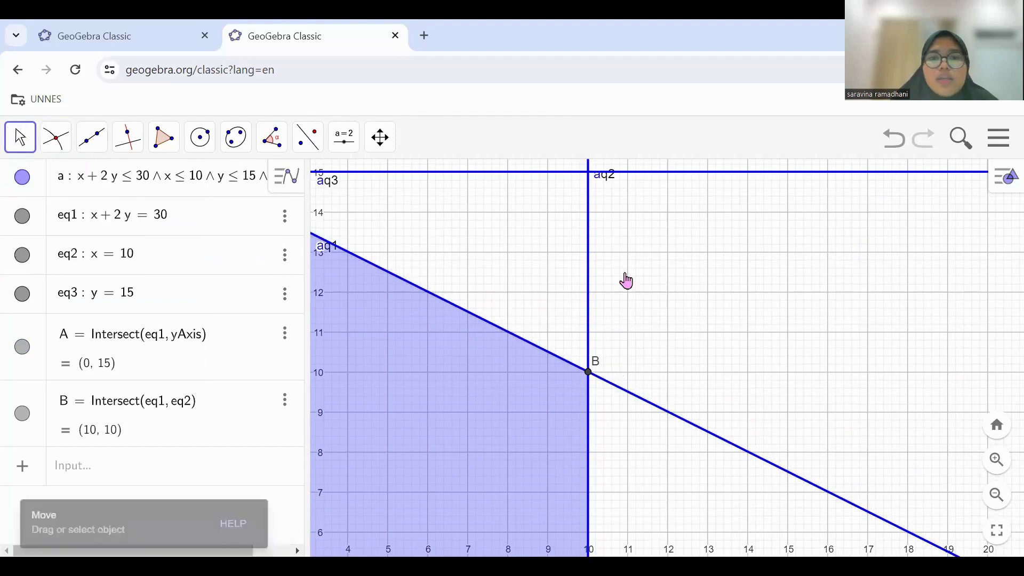
pyautogui.scroll(-6, 624, 279)
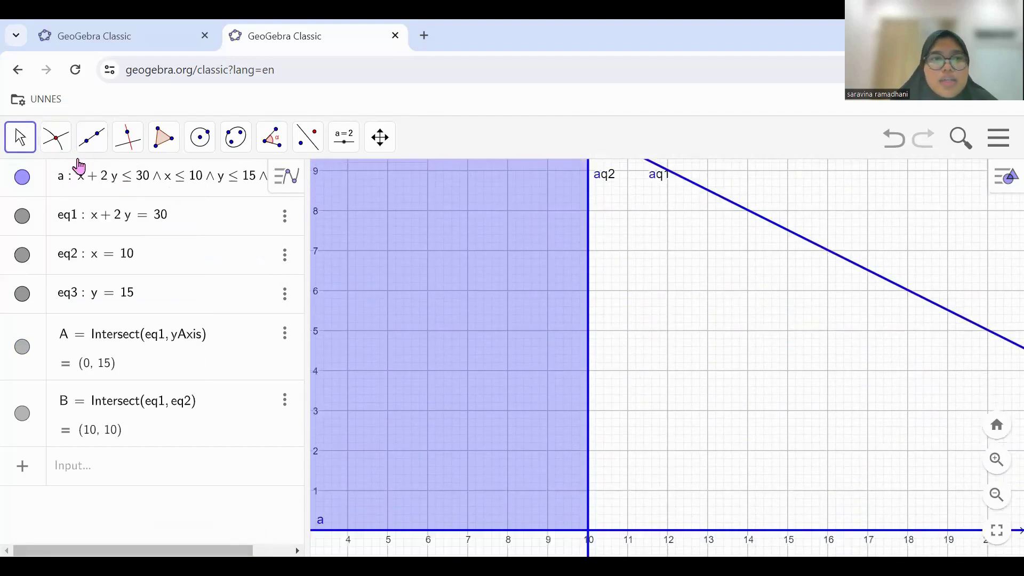
pyautogui.click(56, 139)
pyautogui.click(116, 289)
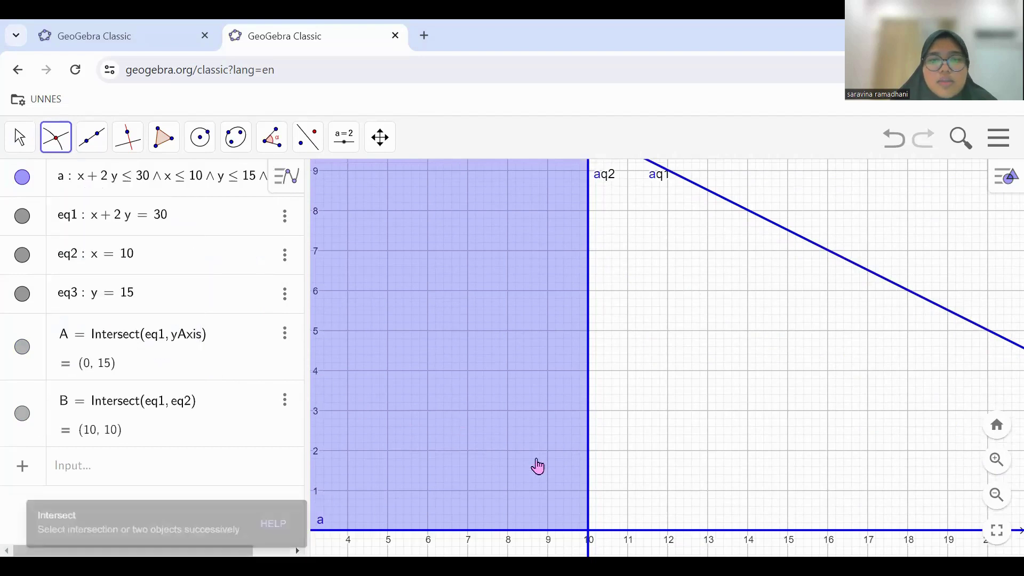
pyautogui.click(594, 532)
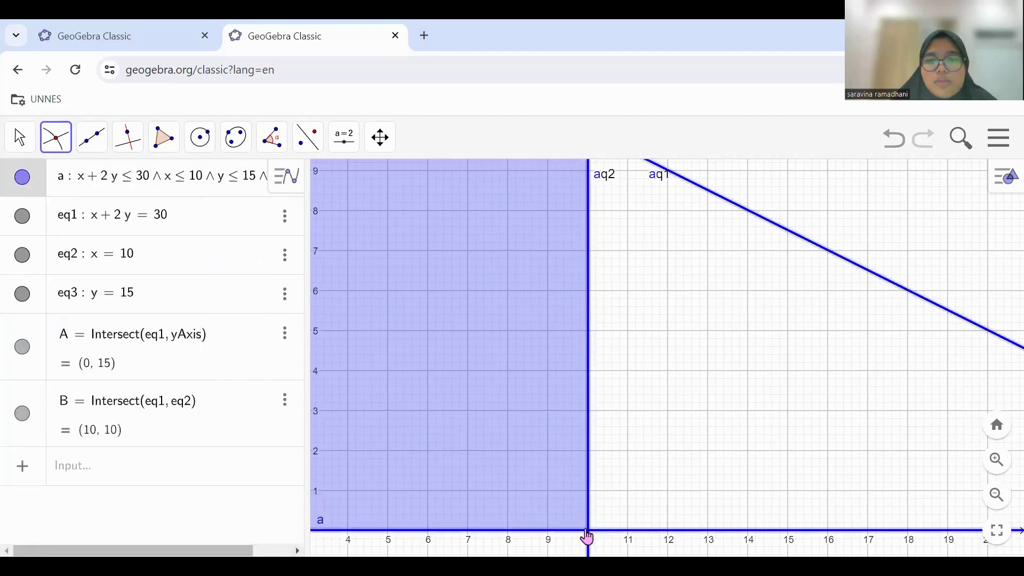
pyautogui.click(588, 531)
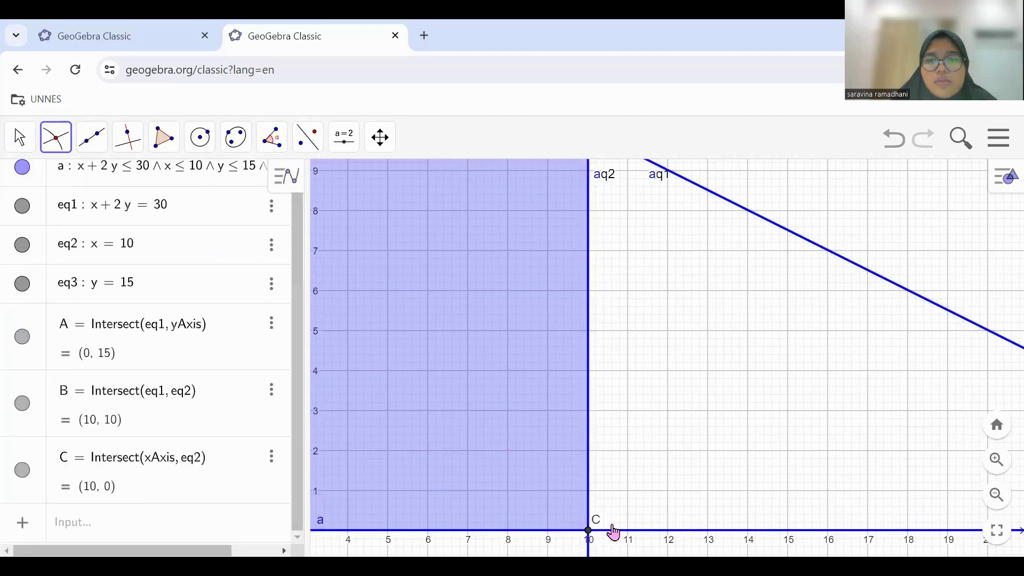
# Step: Enter the objective line 4000x + 7000y = k with k as a parameter
pyautogui.click(117, 523)
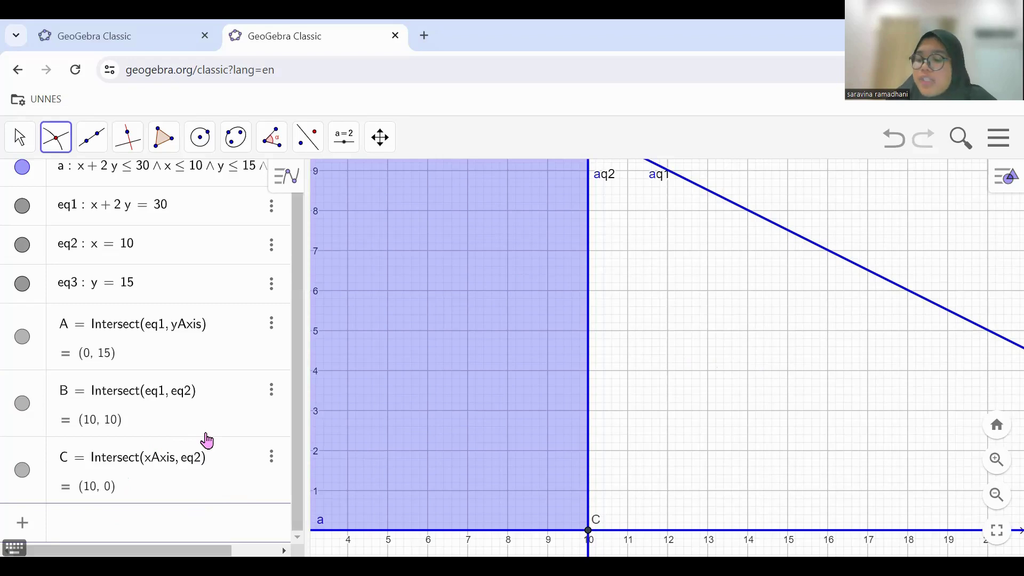
pyautogui.write('4000x')
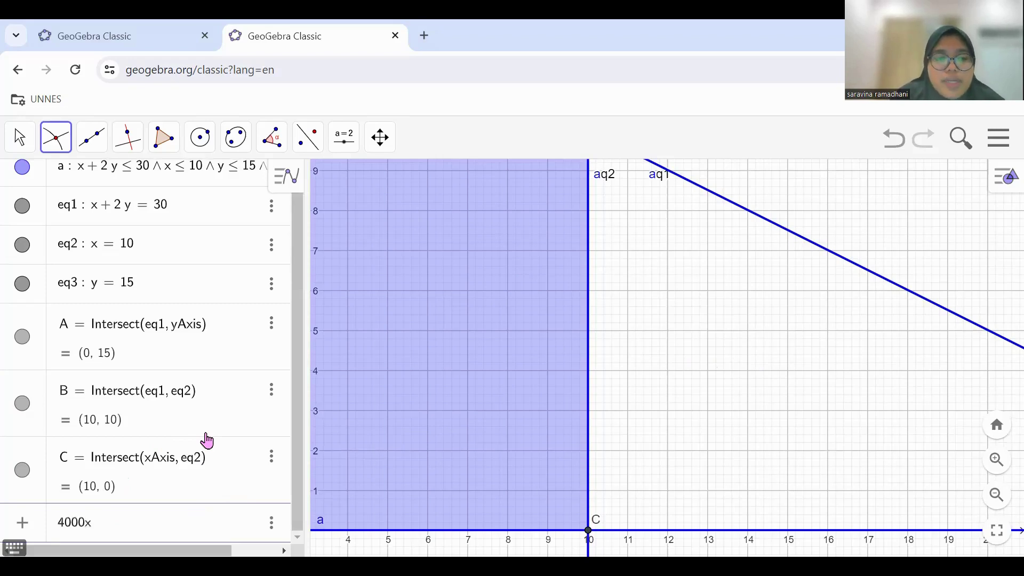
pyautogui.write('+7')
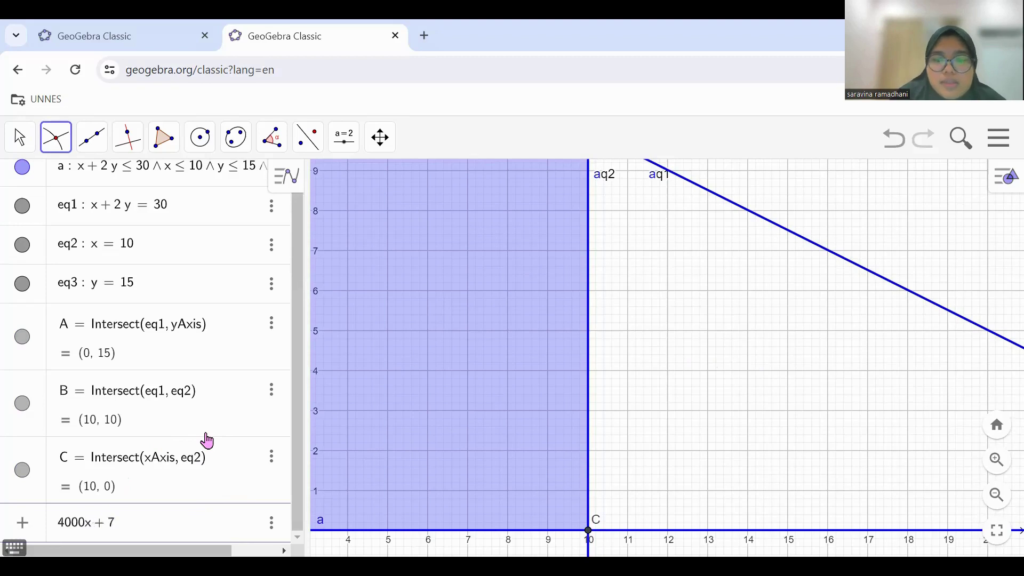
pyautogui.write('000y')
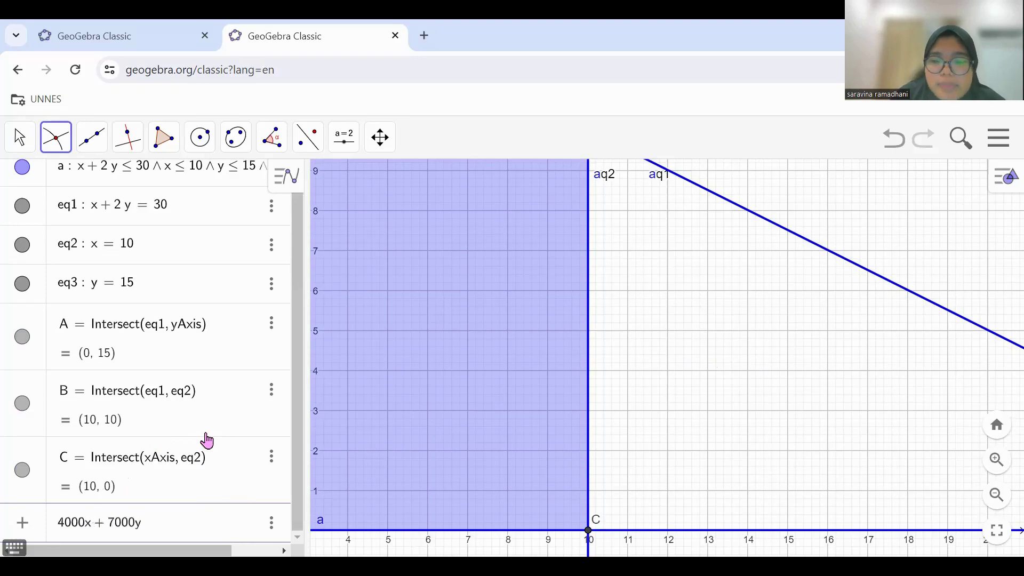
pyautogui.write('=k')
pyautogui.press('Return')
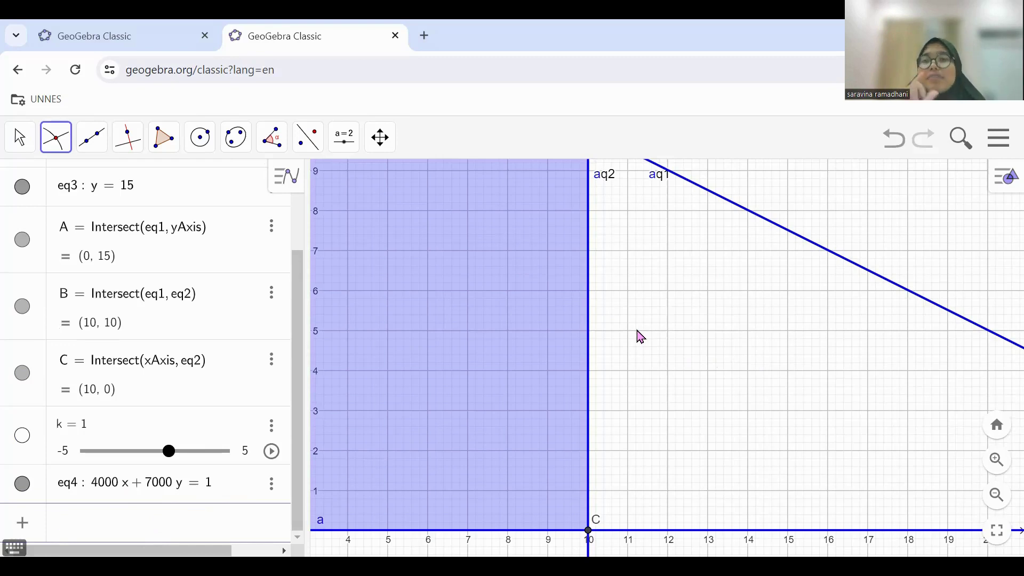
pyautogui.click(648, 295)
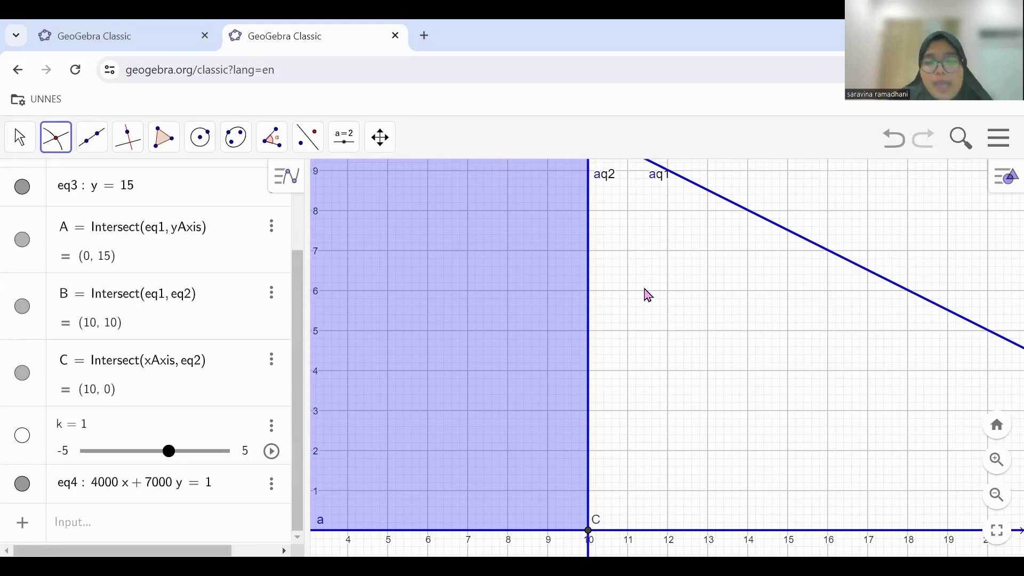
# Step: Set the k slider's range from a minimum of 0 to a maximum of 110000
pyautogui.click(63, 451)
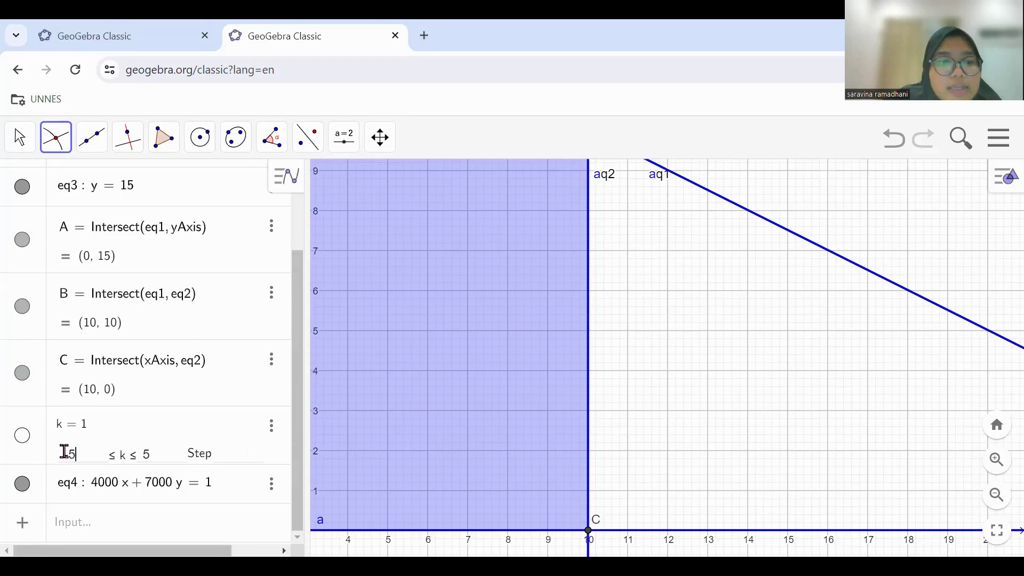
pyautogui.press('BackSpace')
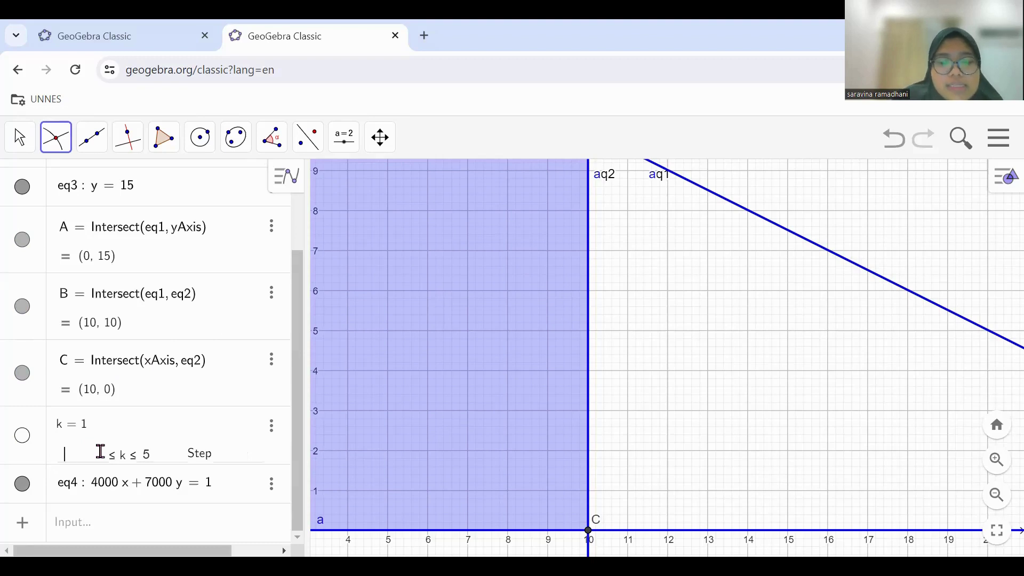
pyautogui.write('0')
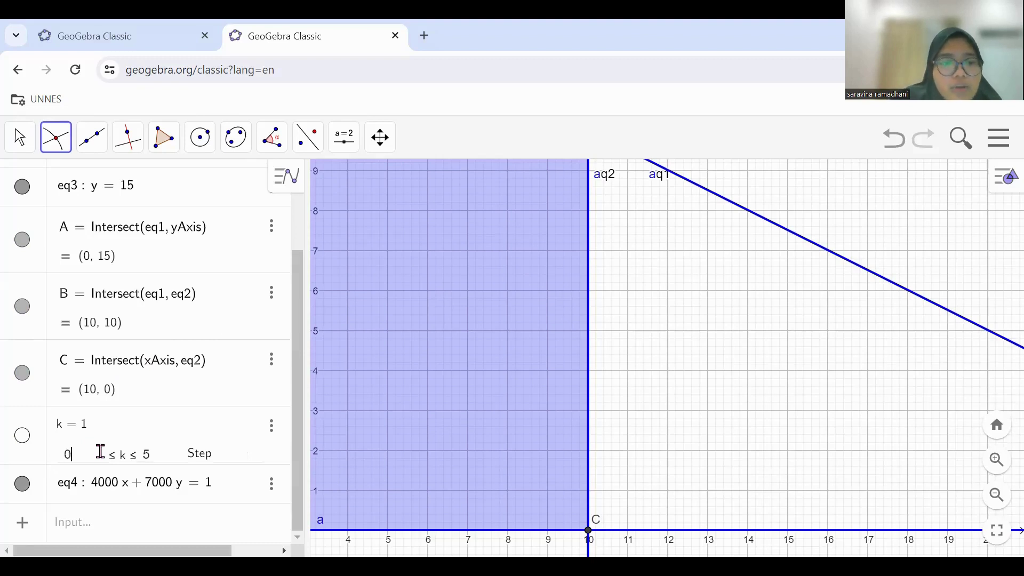
pyautogui.click(154, 460)
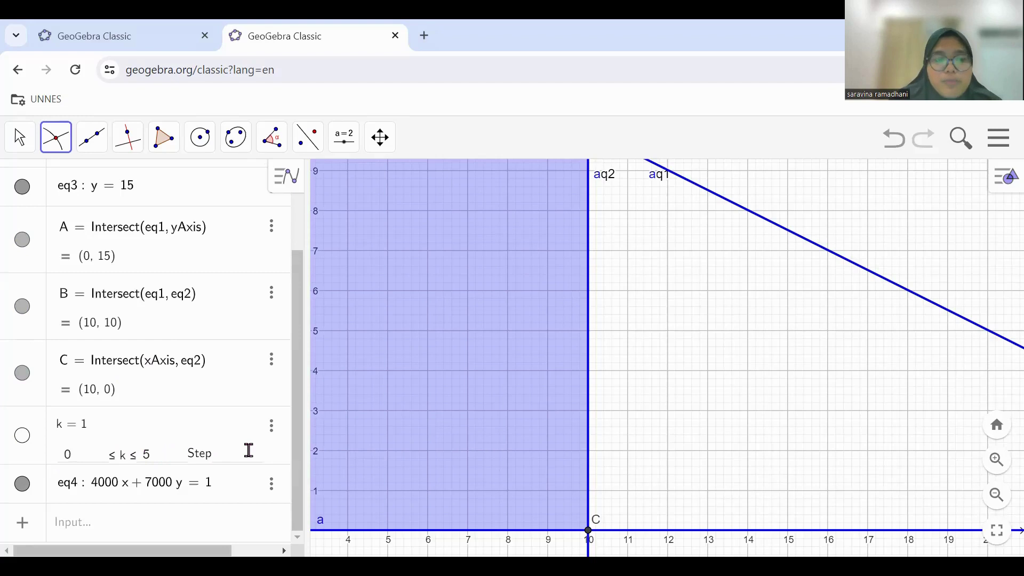
pyautogui.press('BackSpace')
pyautogui.write('110000')
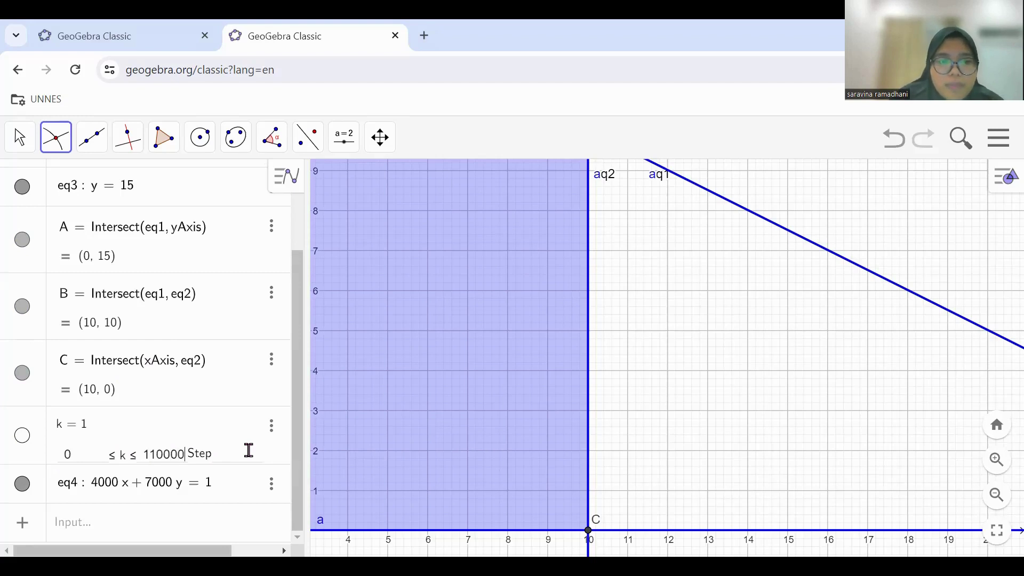
pyautogui.press('Return')
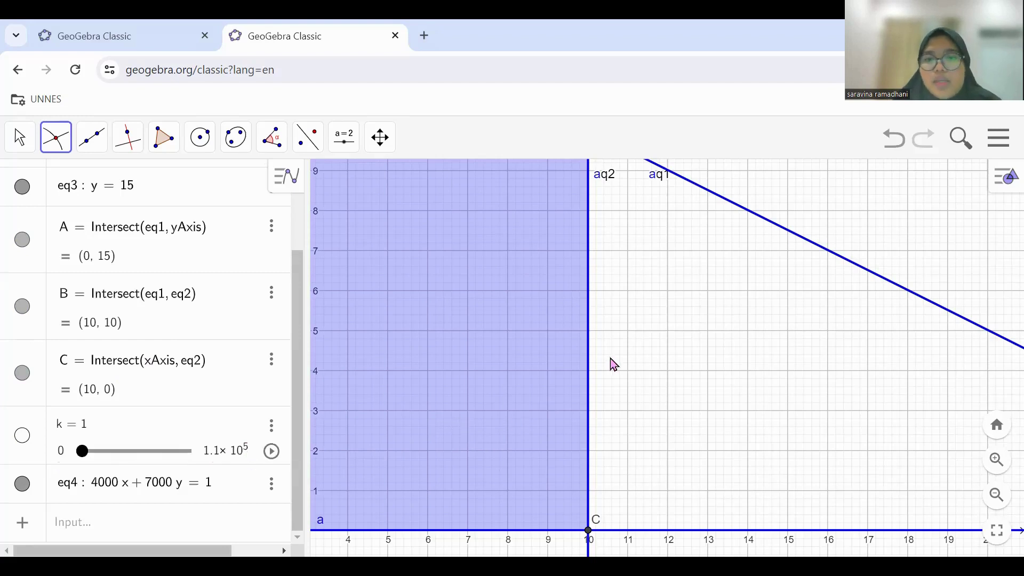
# Step: Animate k to sweep the objective line across the whole feasible region, stop the animation, and set k to 110000
pyautogui.click(55, 137)
pyautogui.scroll(-5, 643, 354)
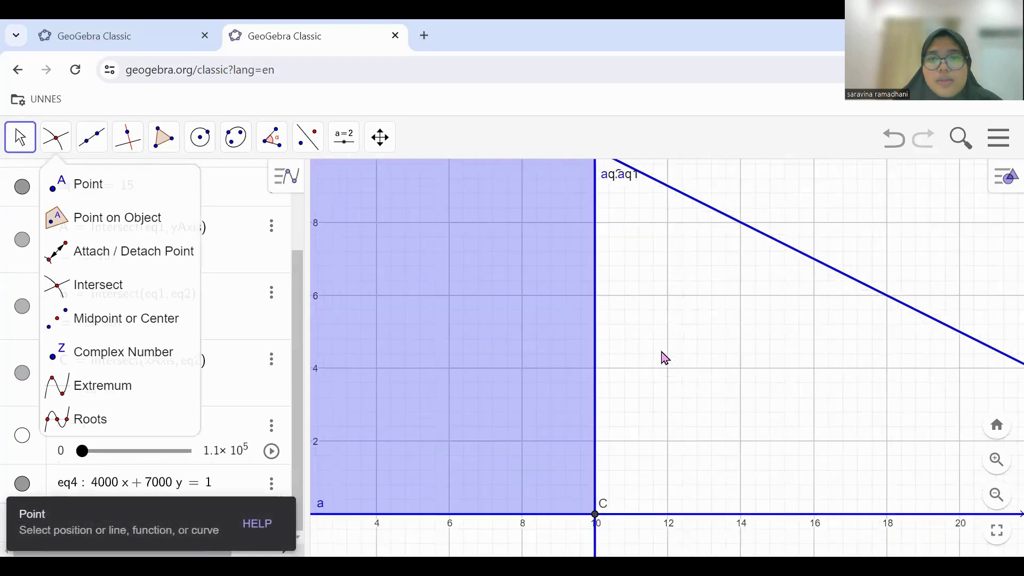
pyautogui.scroll(-5, 677, 372)
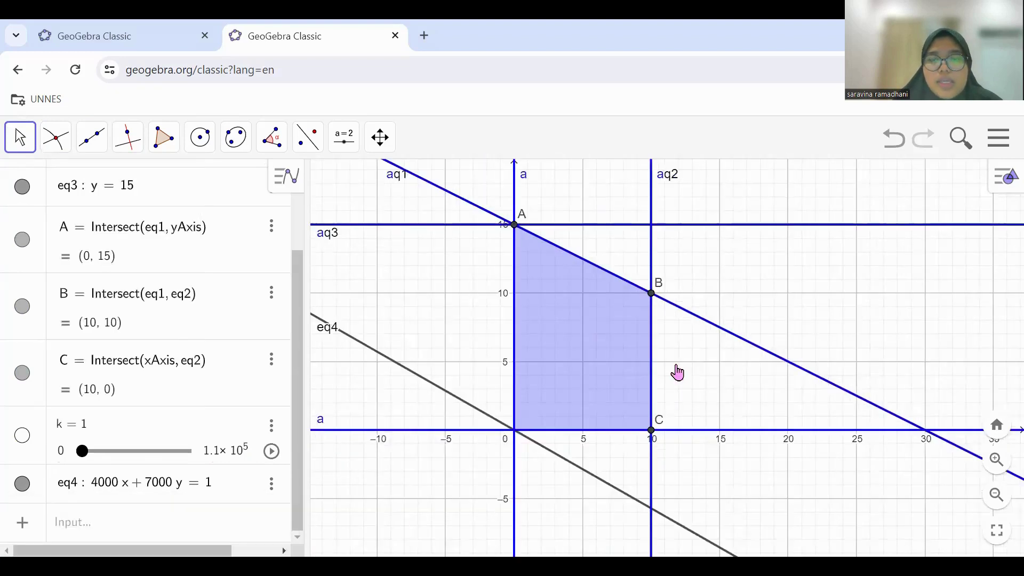
pyautogui.scroll(9, 672, 371)
pyautogui.scroll(-1, 672, 371)
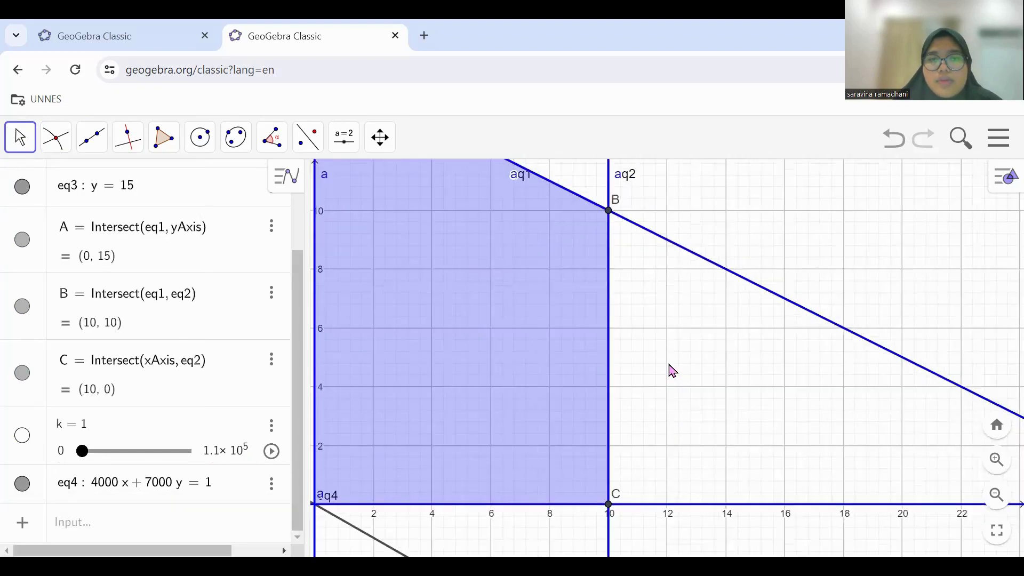
pyautogui.scroll(-1, 671, 371)
pyautogui.moveTo(686, 374); pyautogui.dragTo(681, 377)
pyautogui.scroll(-1, 682, 388)
pyautogui.scroll(-1, 685, 388)
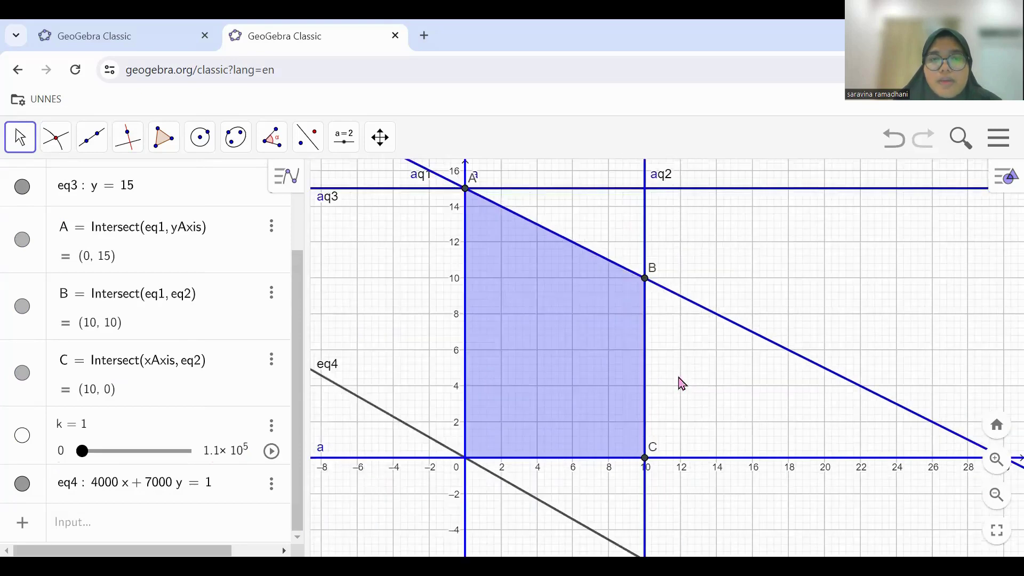
pyautogui.click(272, 451)
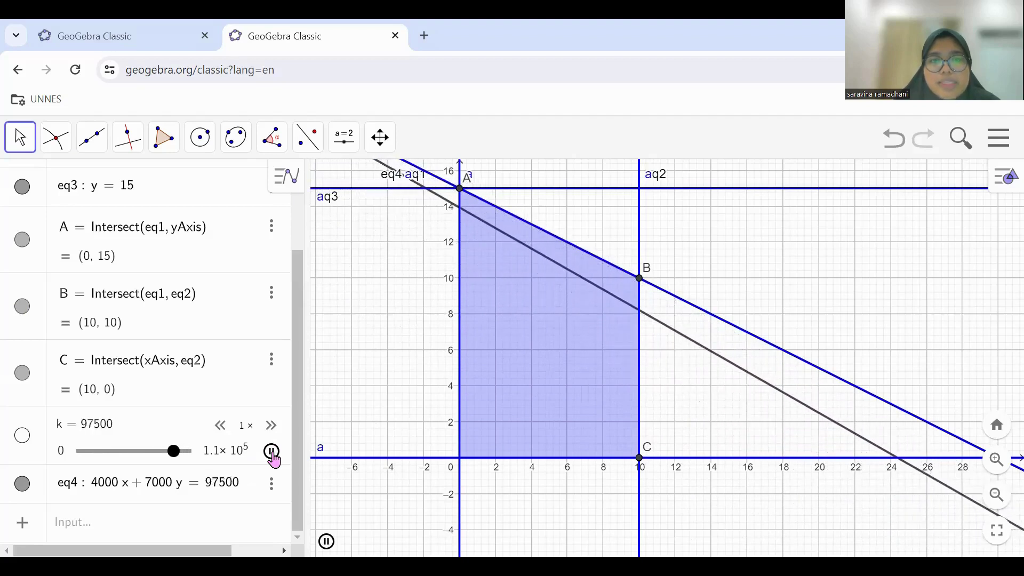
pyautogui.click(272, 450)
pyautogui.moveTo(172, 454); pyautogui.dragTo(185, 459)
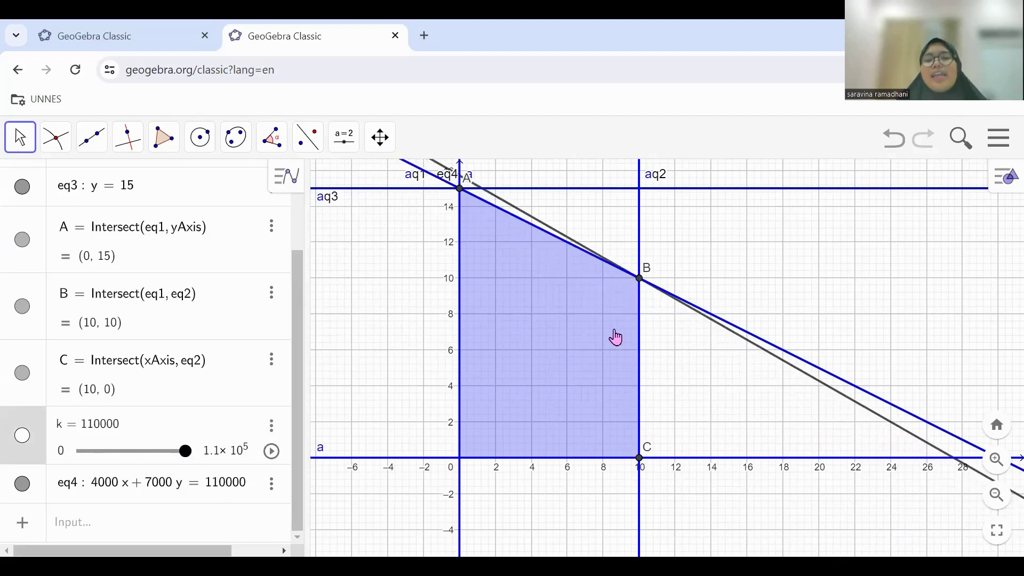